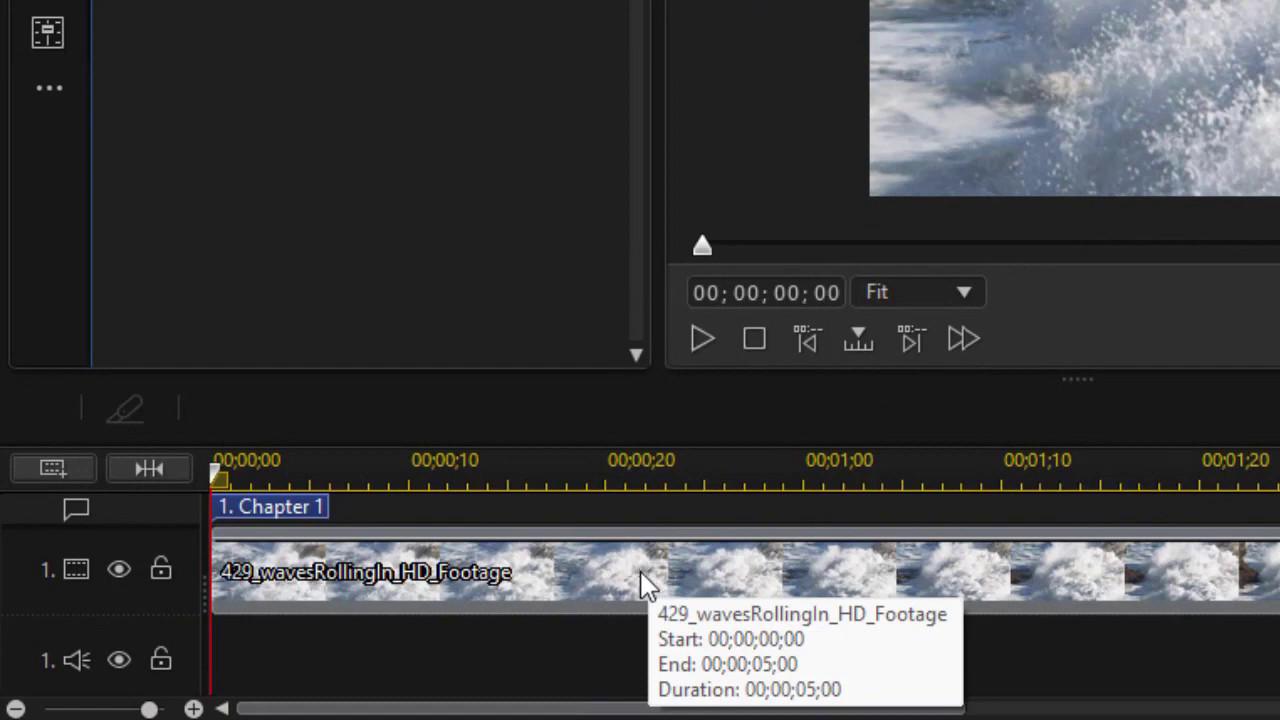
- Check the waves clip's file and video properties
right_click(552, 567)
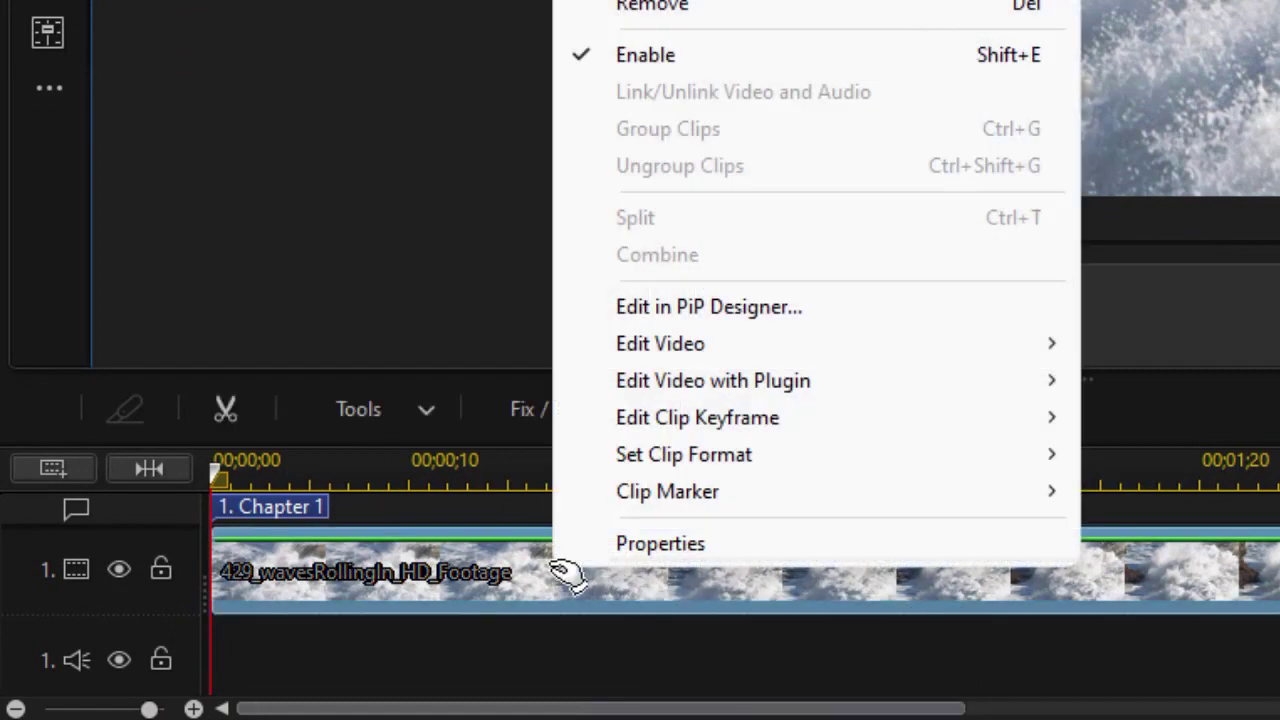
left_click(681, 545)
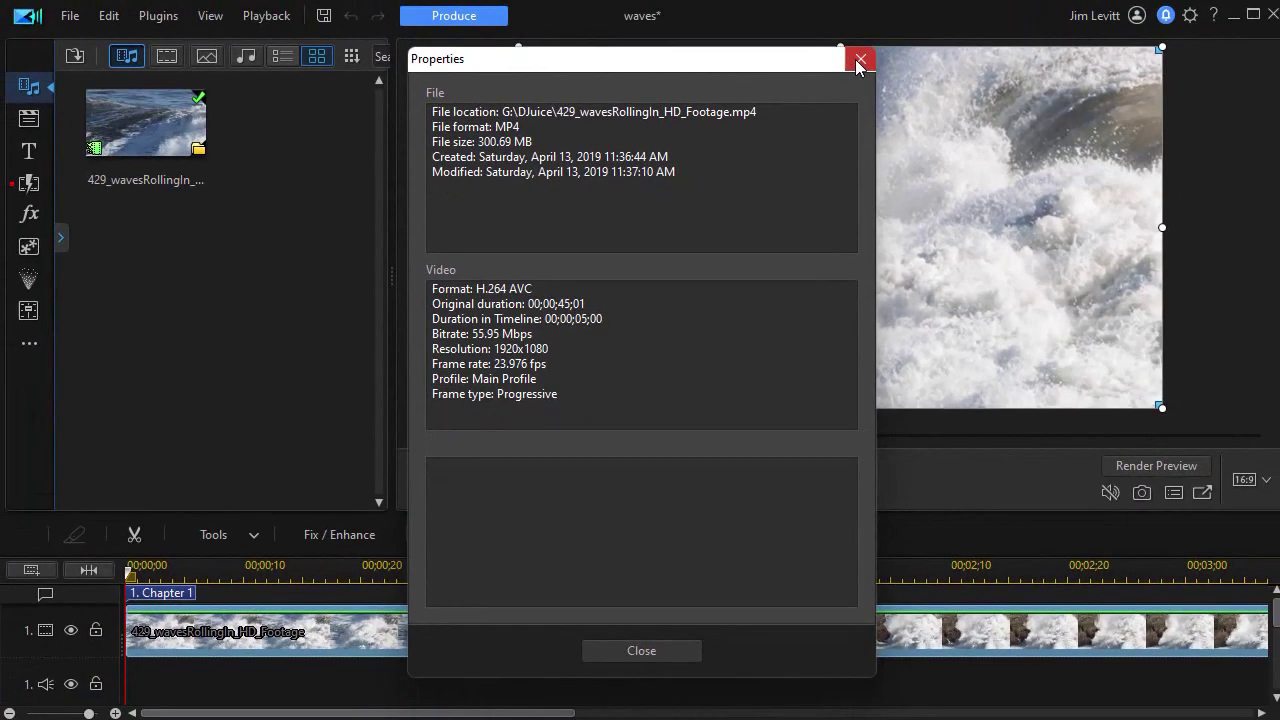
left_click(856, 57)
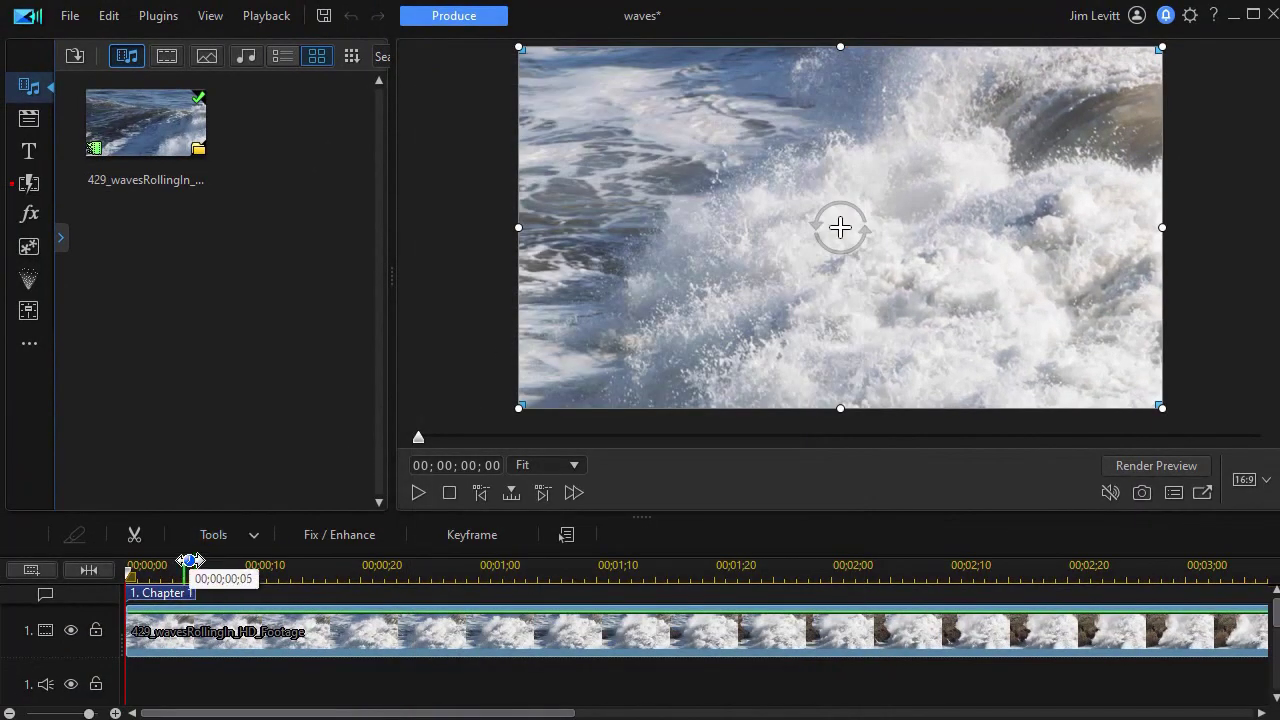
- Set up an Animated GIF image export at 1920 x 1080 and 24 fps, then start producing it
left_click(470, 22)
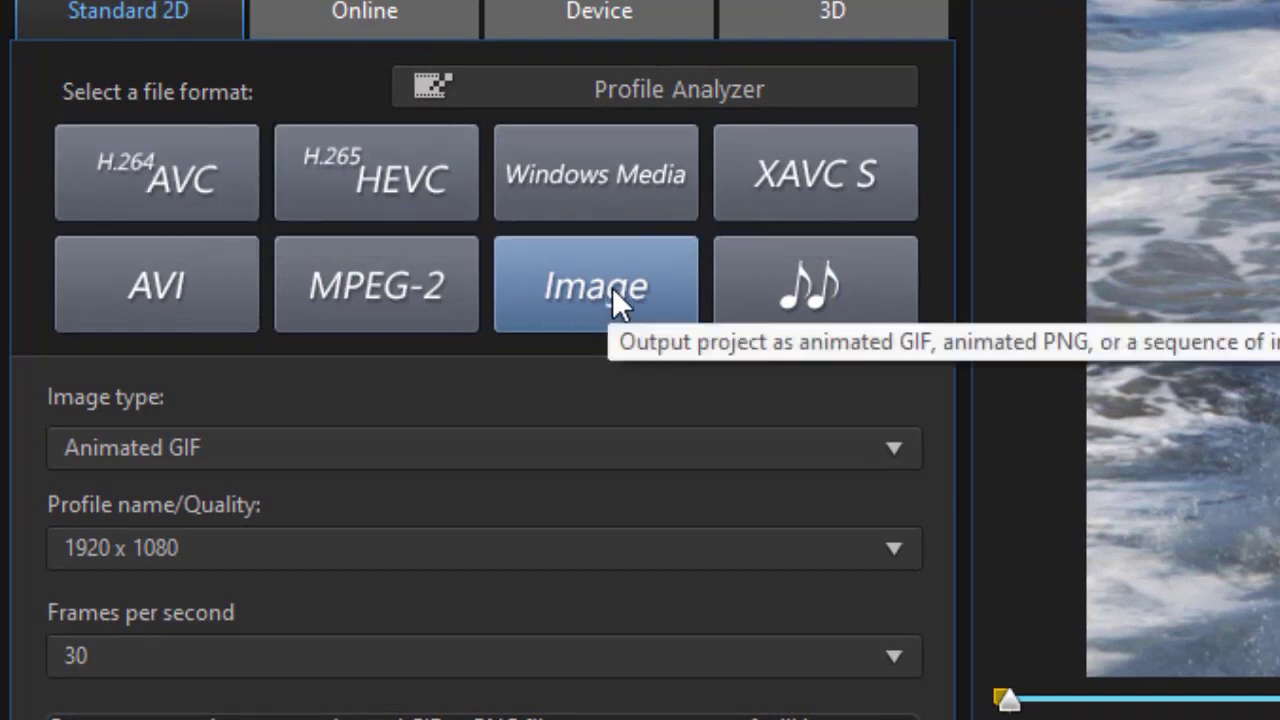
left_click(898, 447)
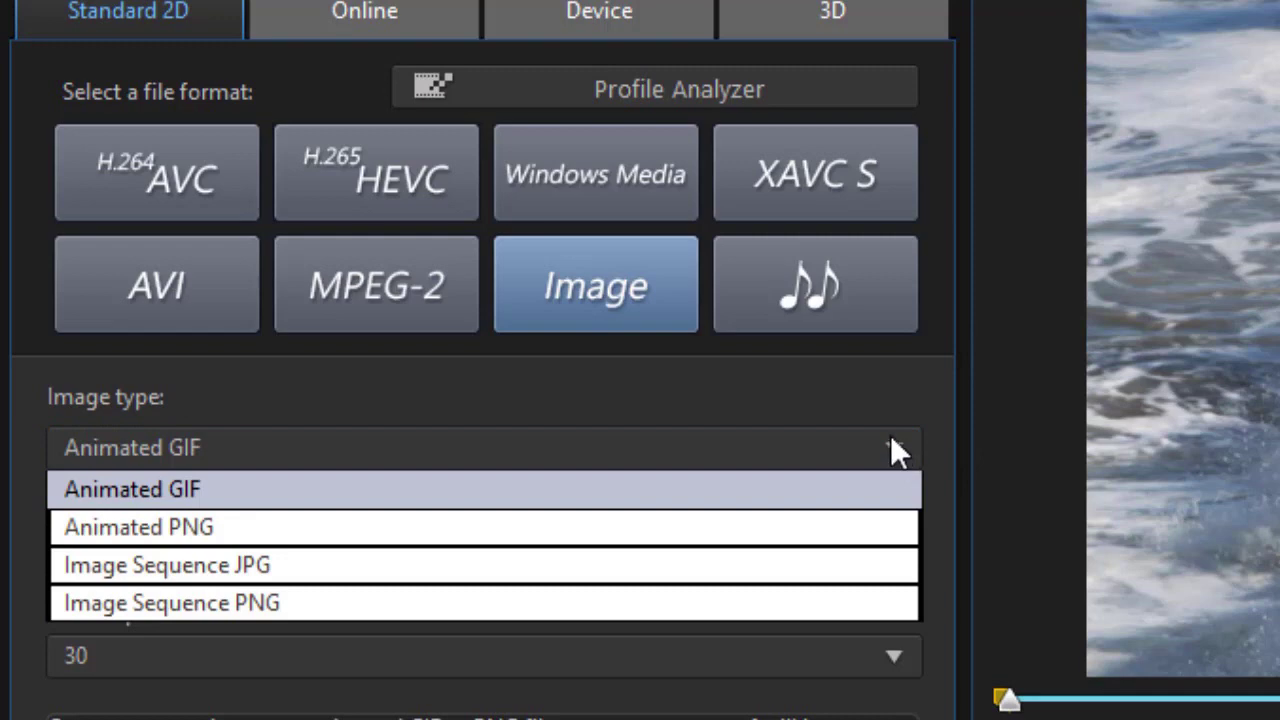
left_click(845, 489)
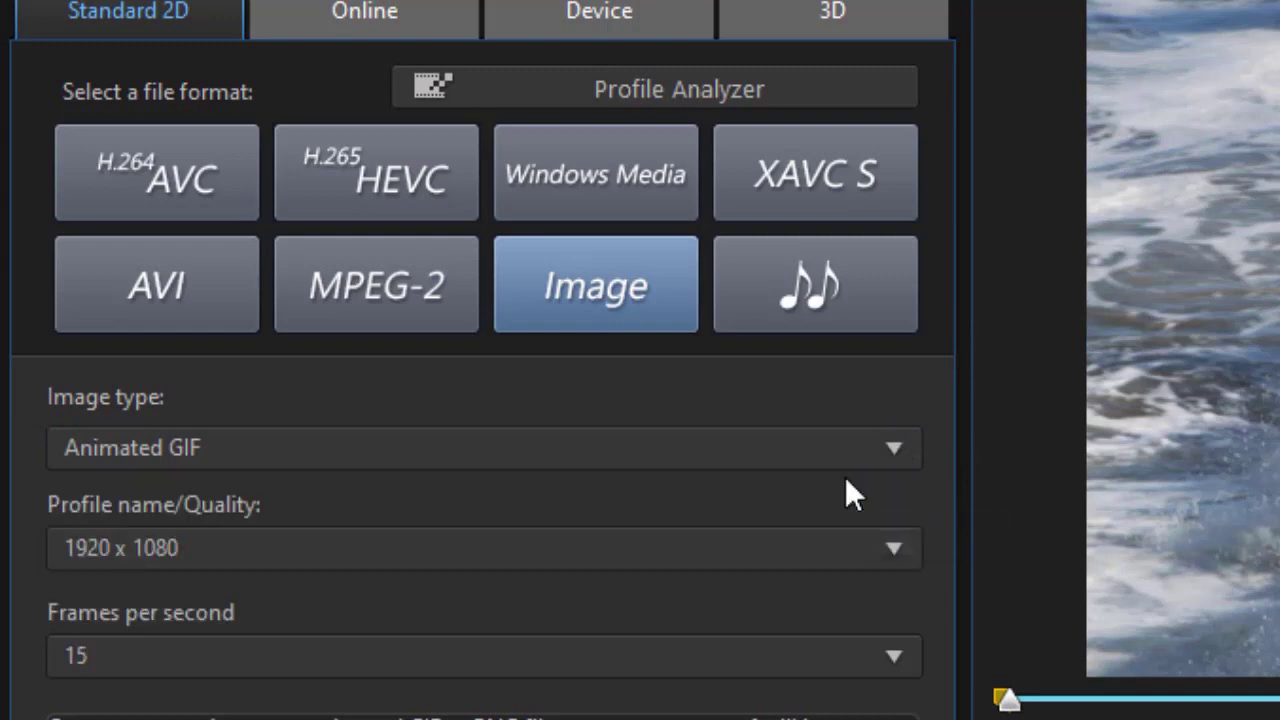
left_click(898, 545)
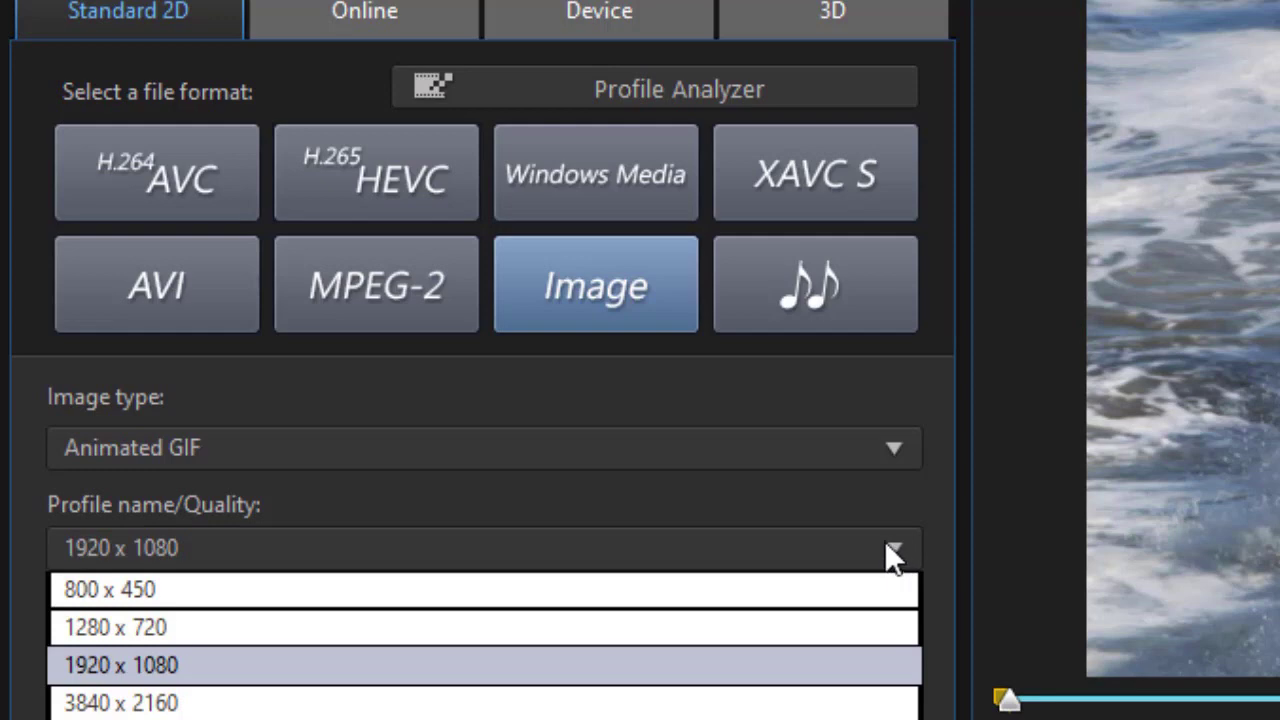
left_click(835, 499)
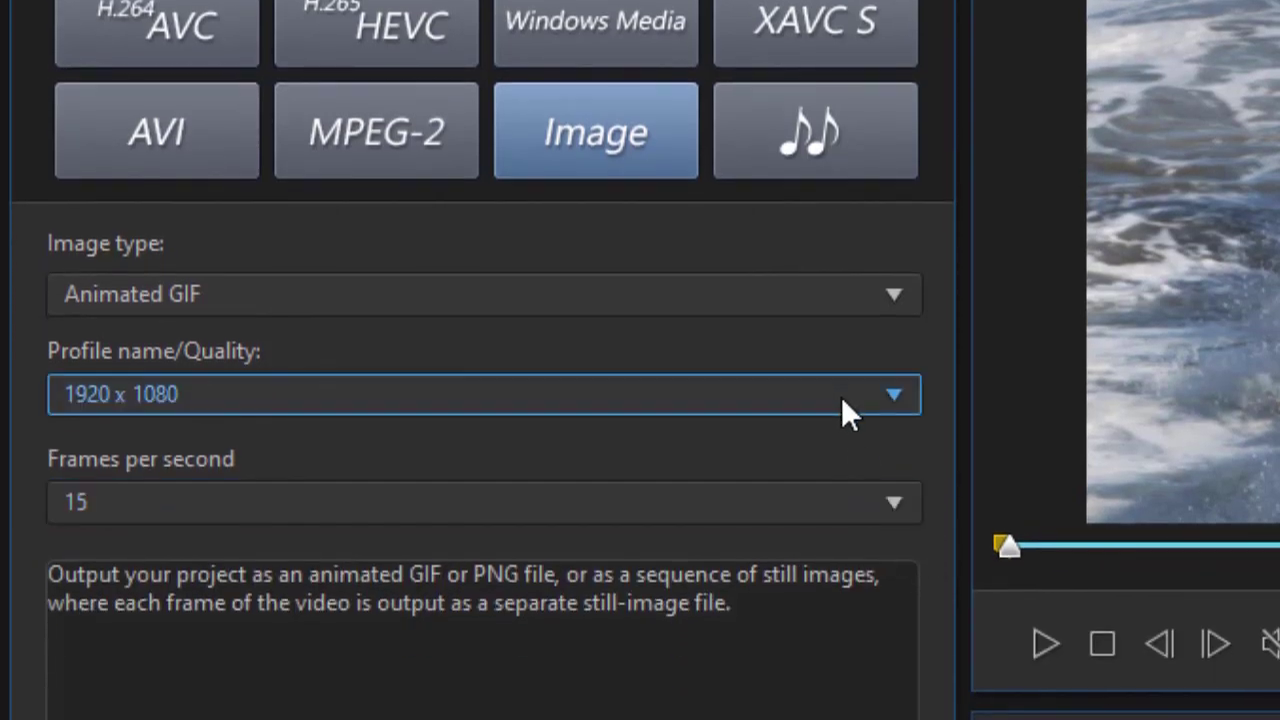
left_click(901, 502)
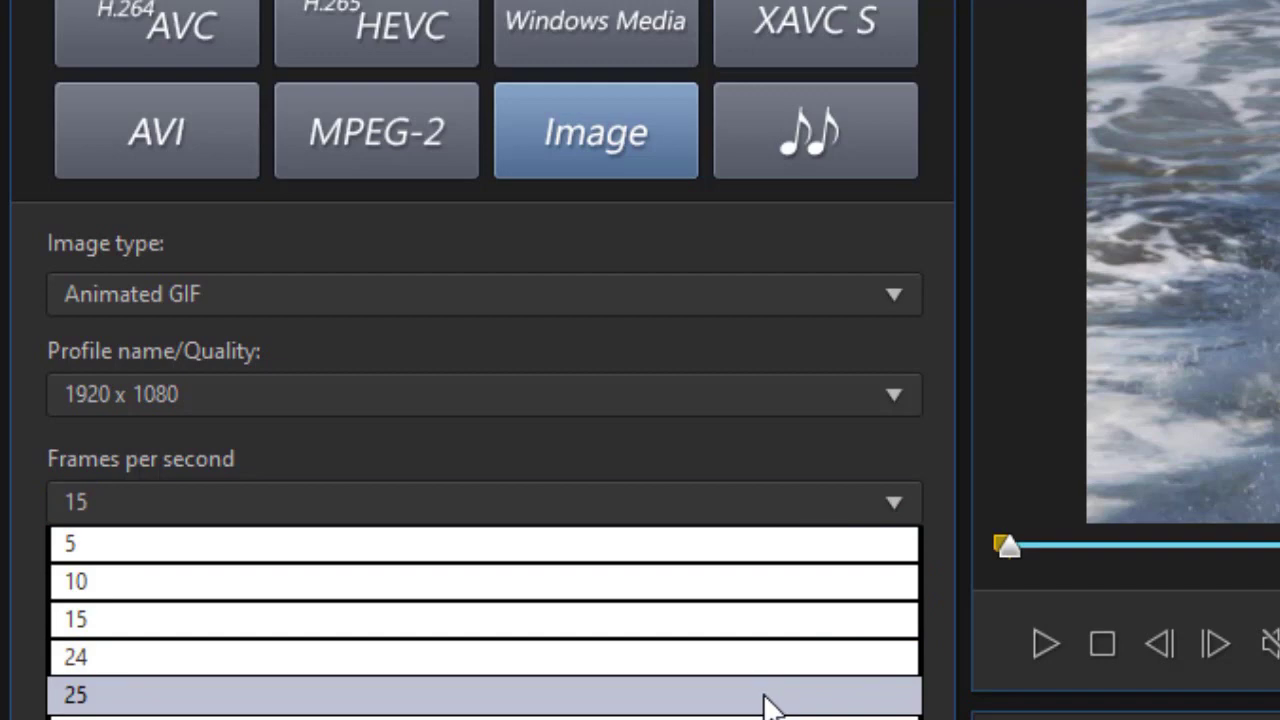
left_click(746, 652)
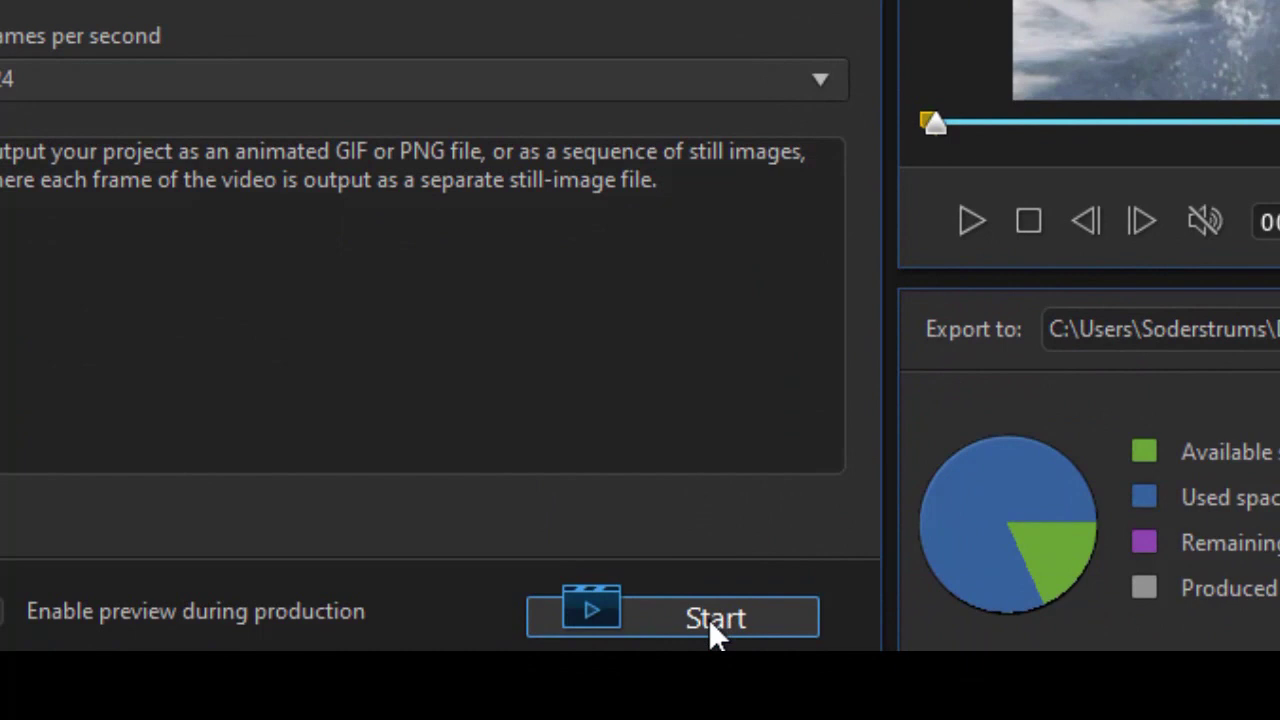
left_click(711, 625)
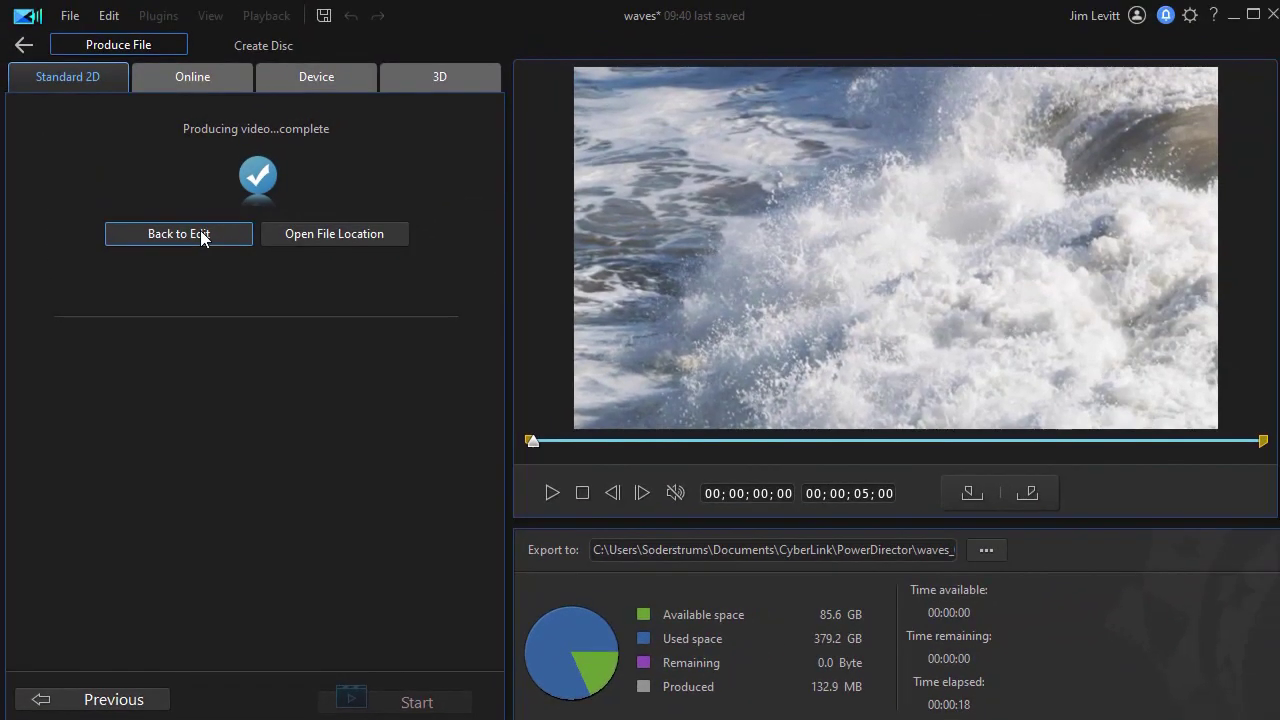
- Return to editing once the GIF is produced and bring up the options for waves_0.GIF
left_click(200, 233)
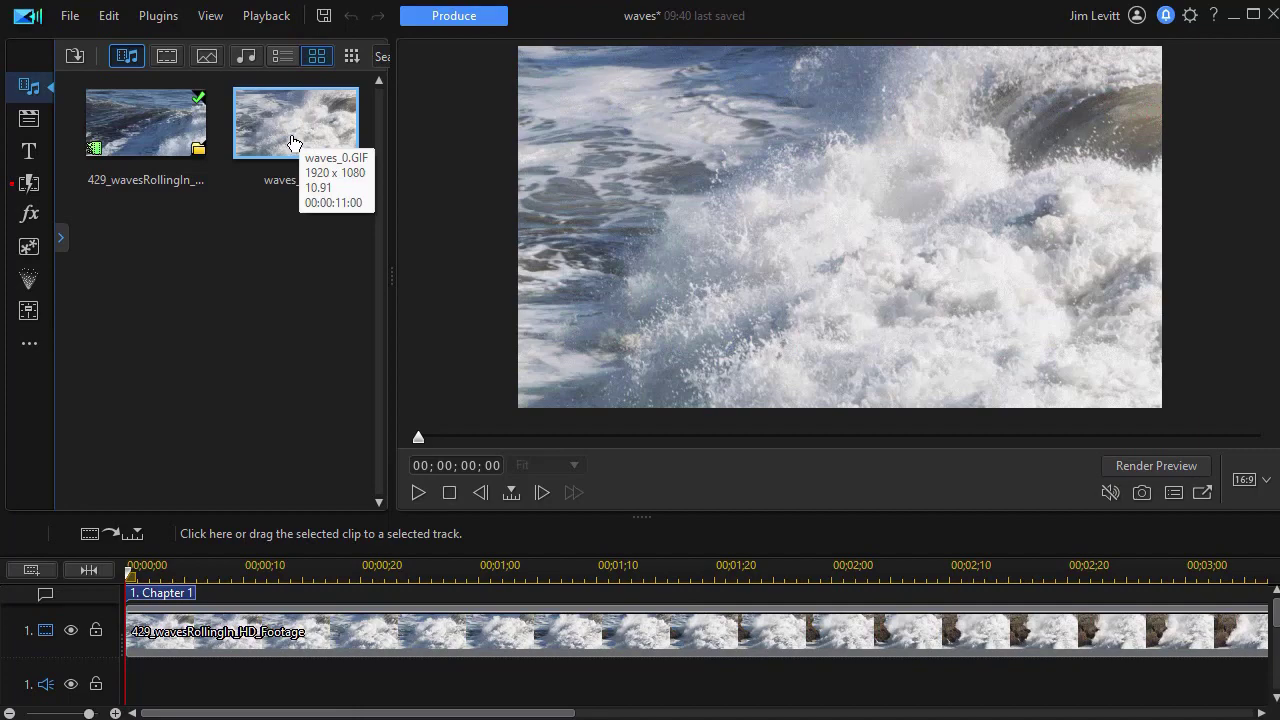
right_click(293, 143)
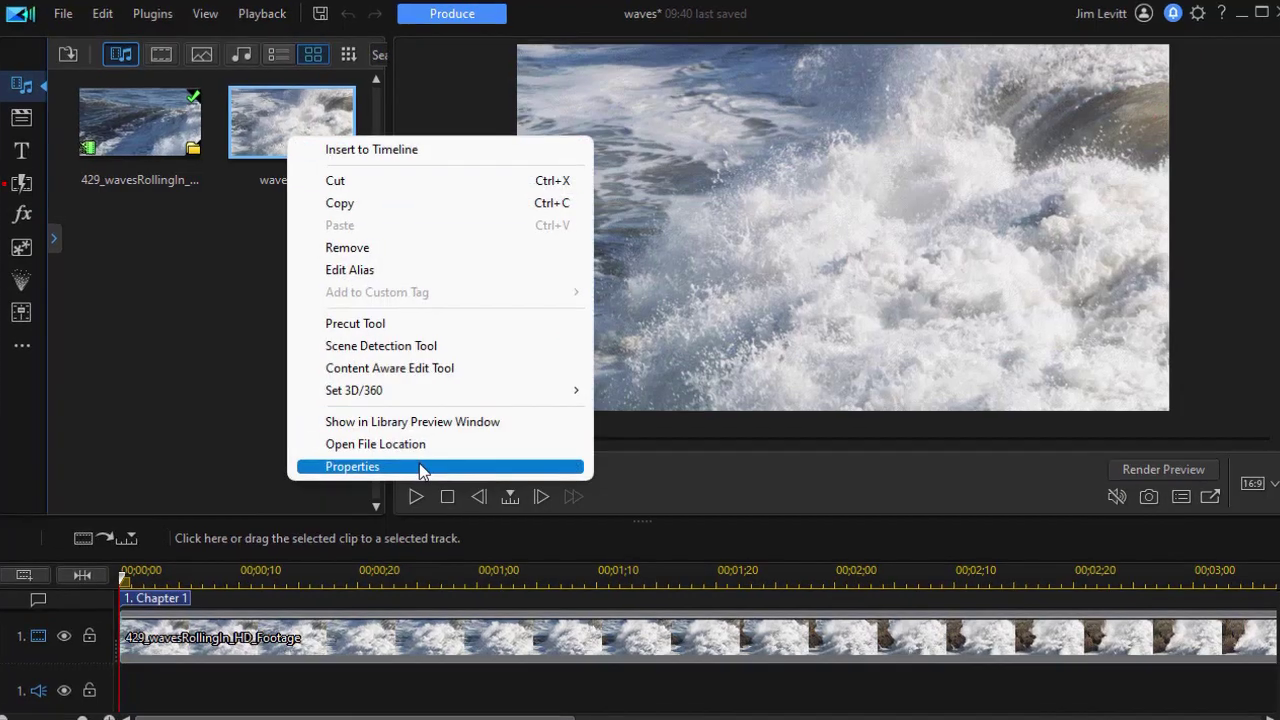
left_click(419, 463)
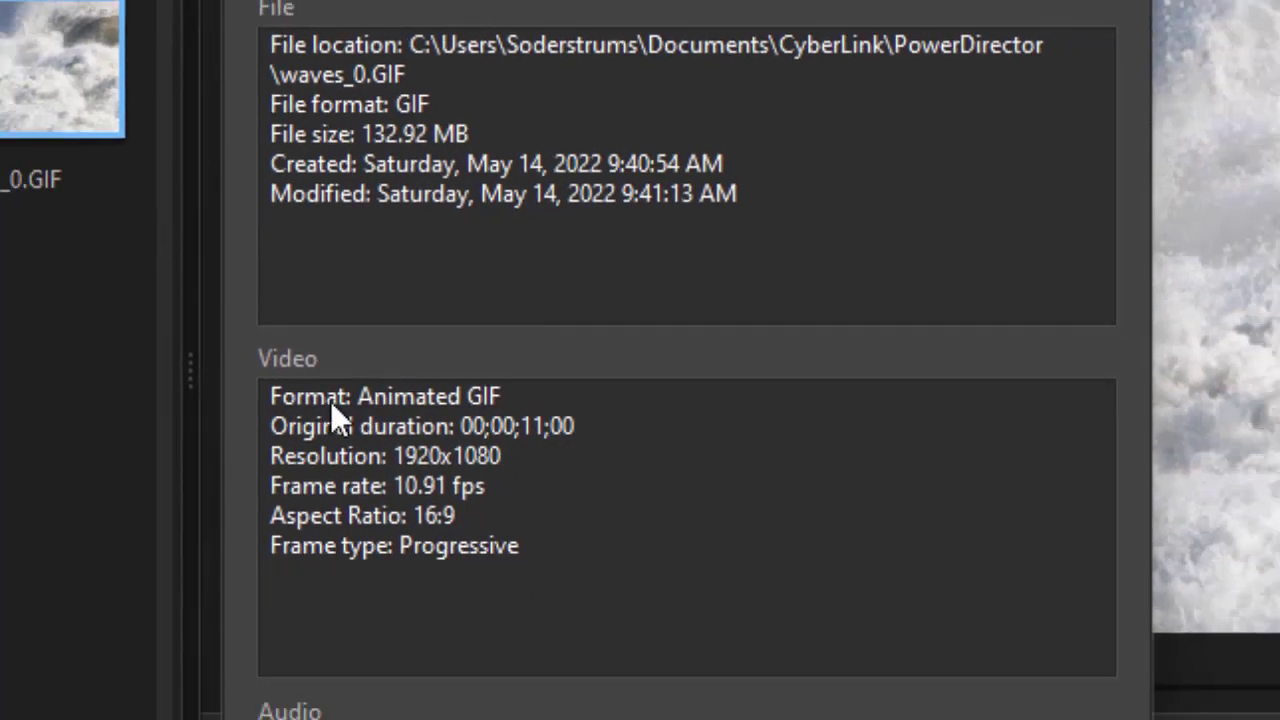
left_click(657, 651)
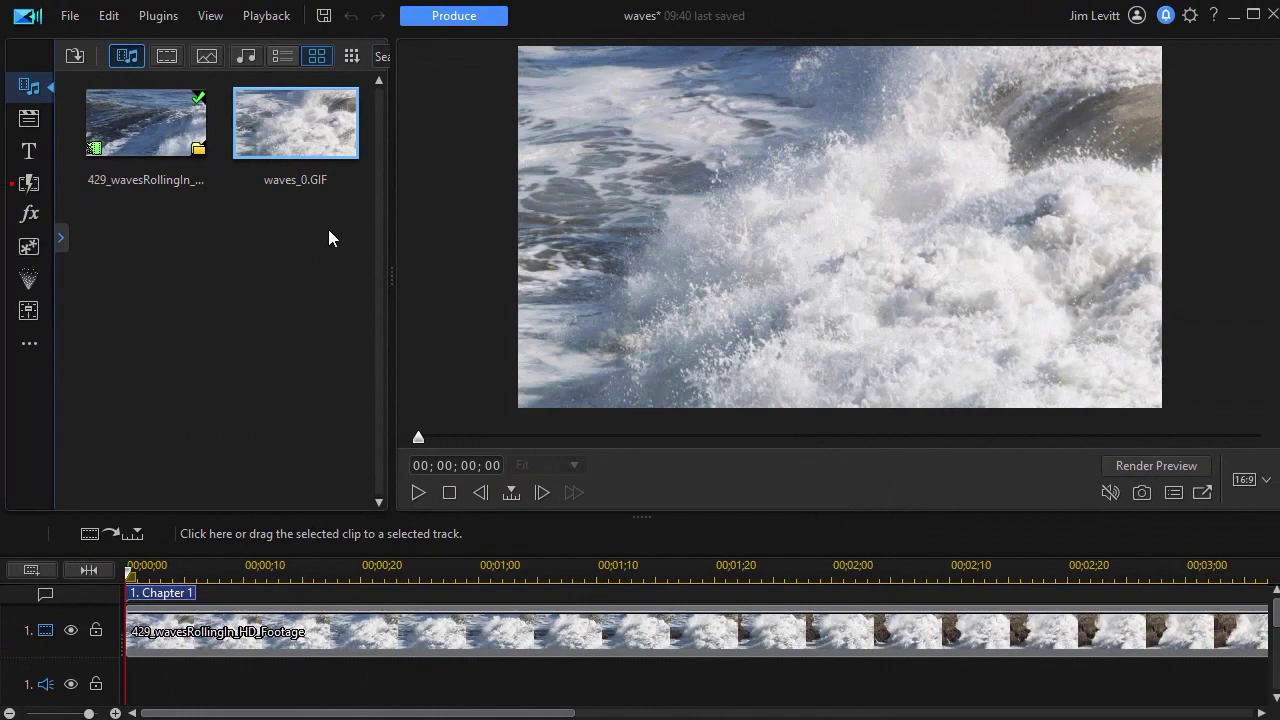
double_click(311, 136)
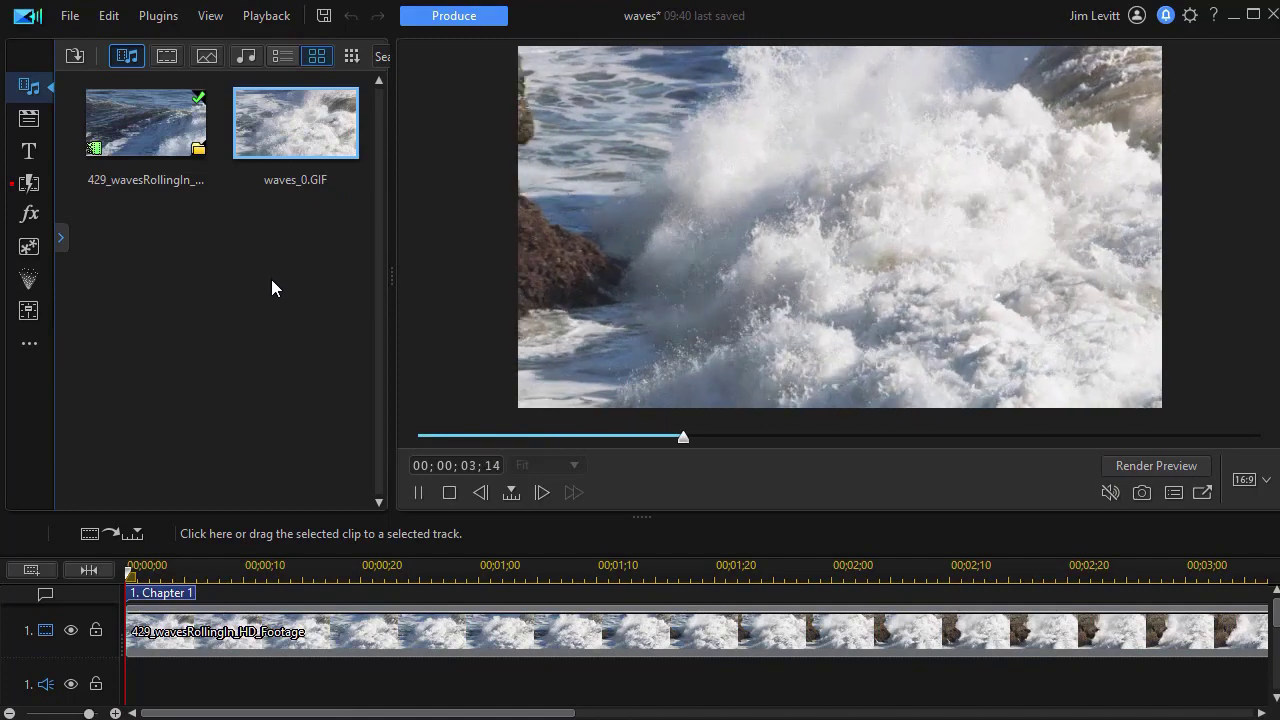
left_click(274, 279)
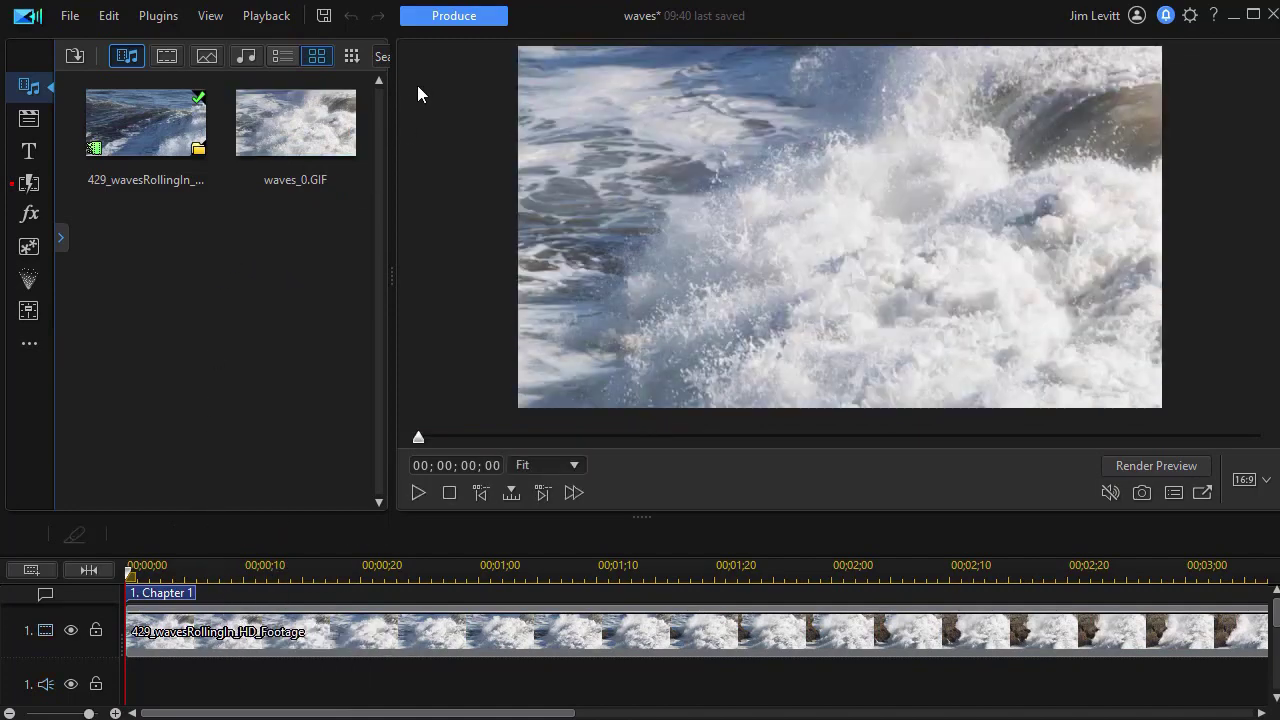
- Produce the waves project as a 24 fps Animated PNG and return to editing
left_click(450, 16)
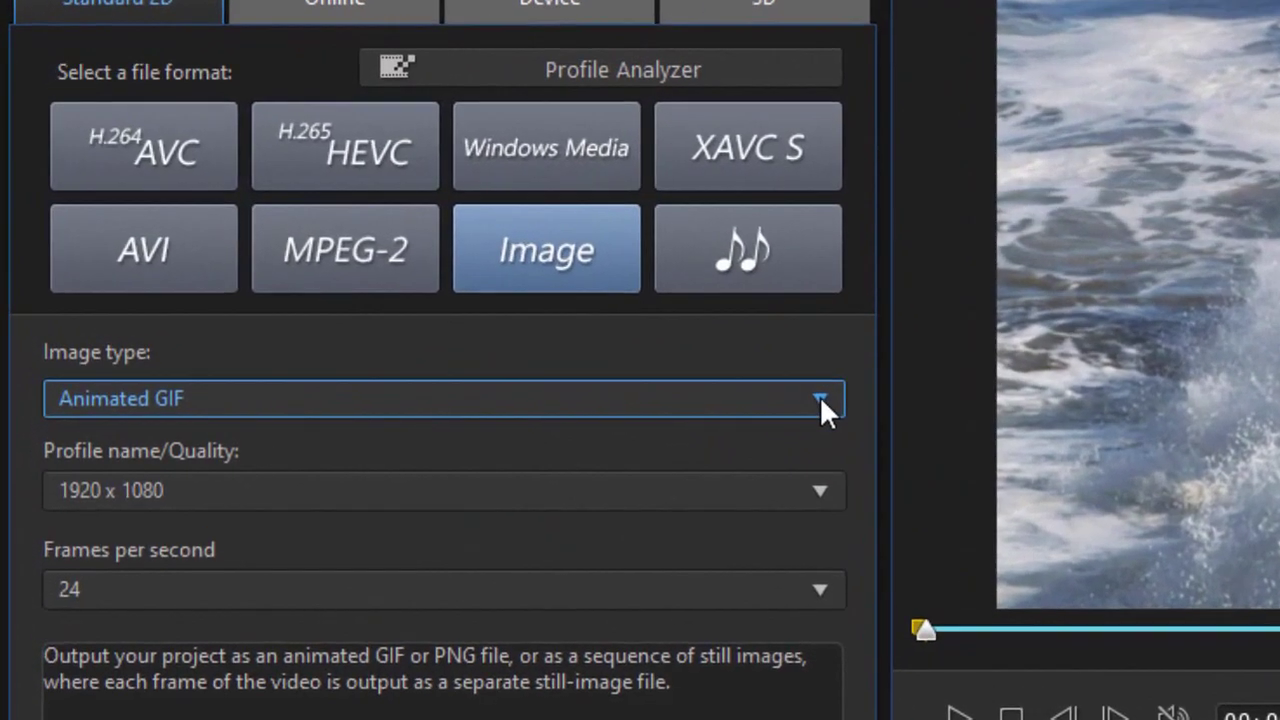
left_click(820, 396)
left_click(751, 478)
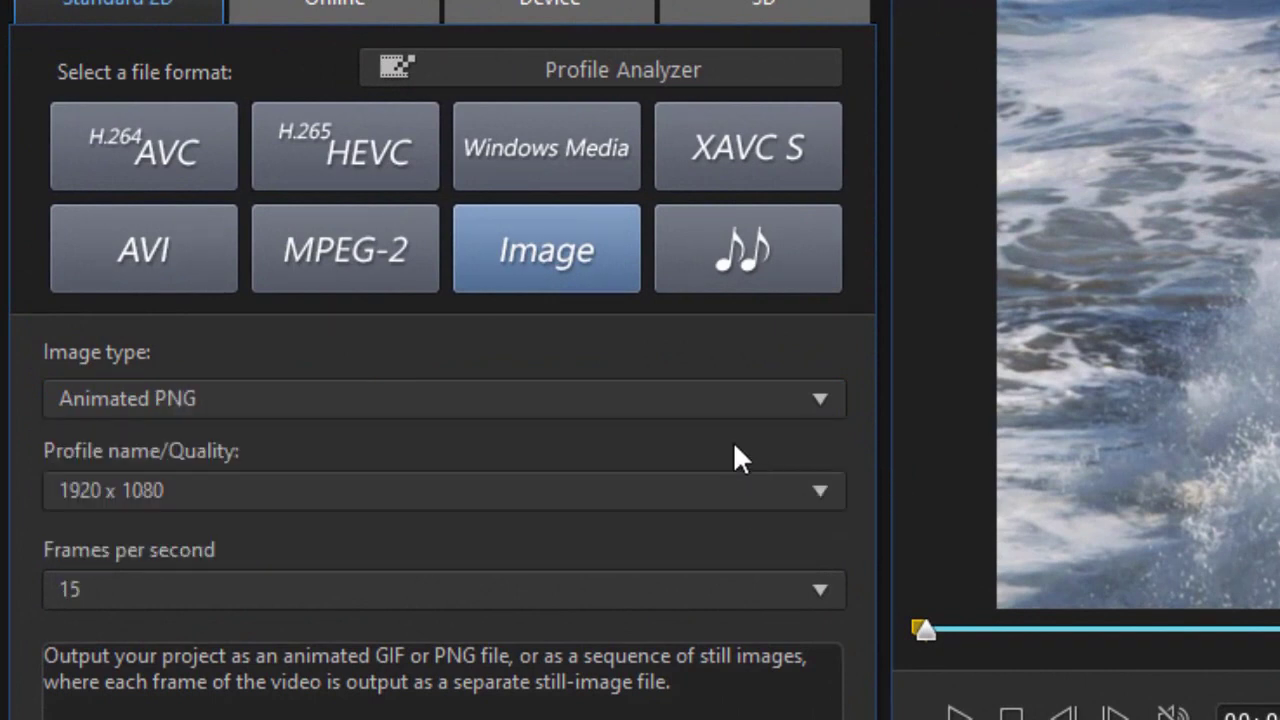
left_click(821, 590)
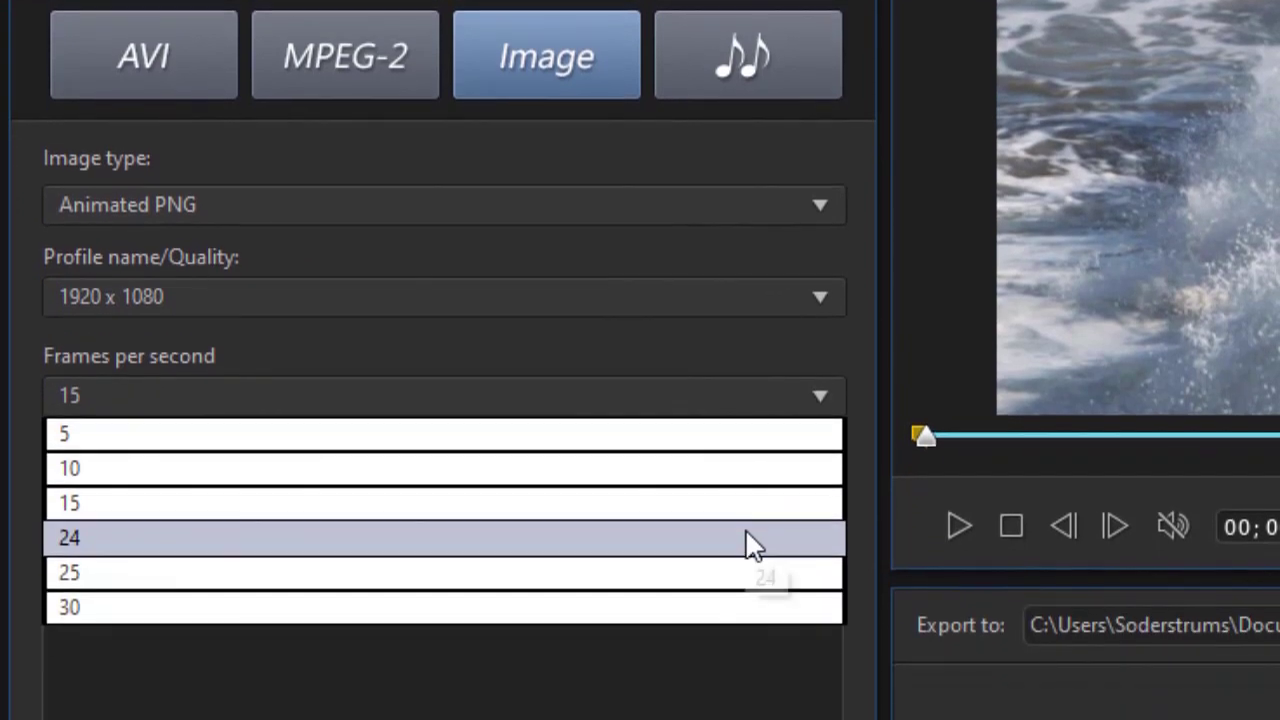
left_click(748, 705)
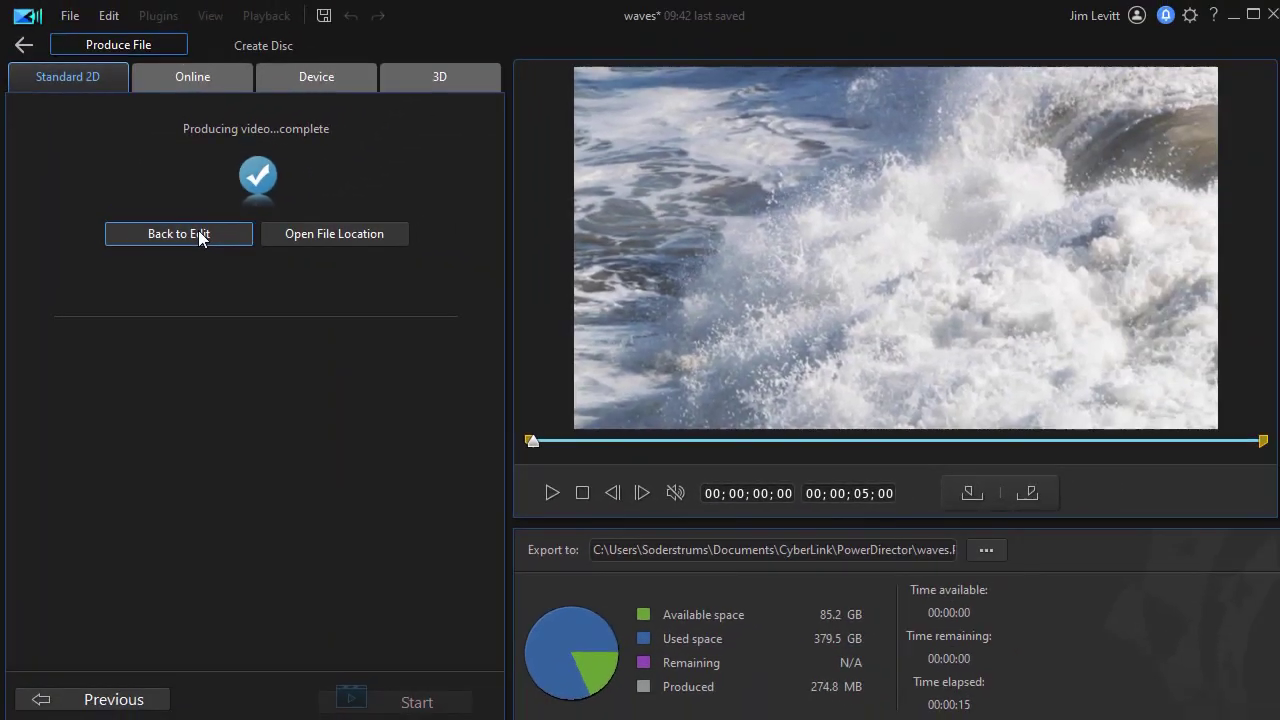
left_click(200, 237)
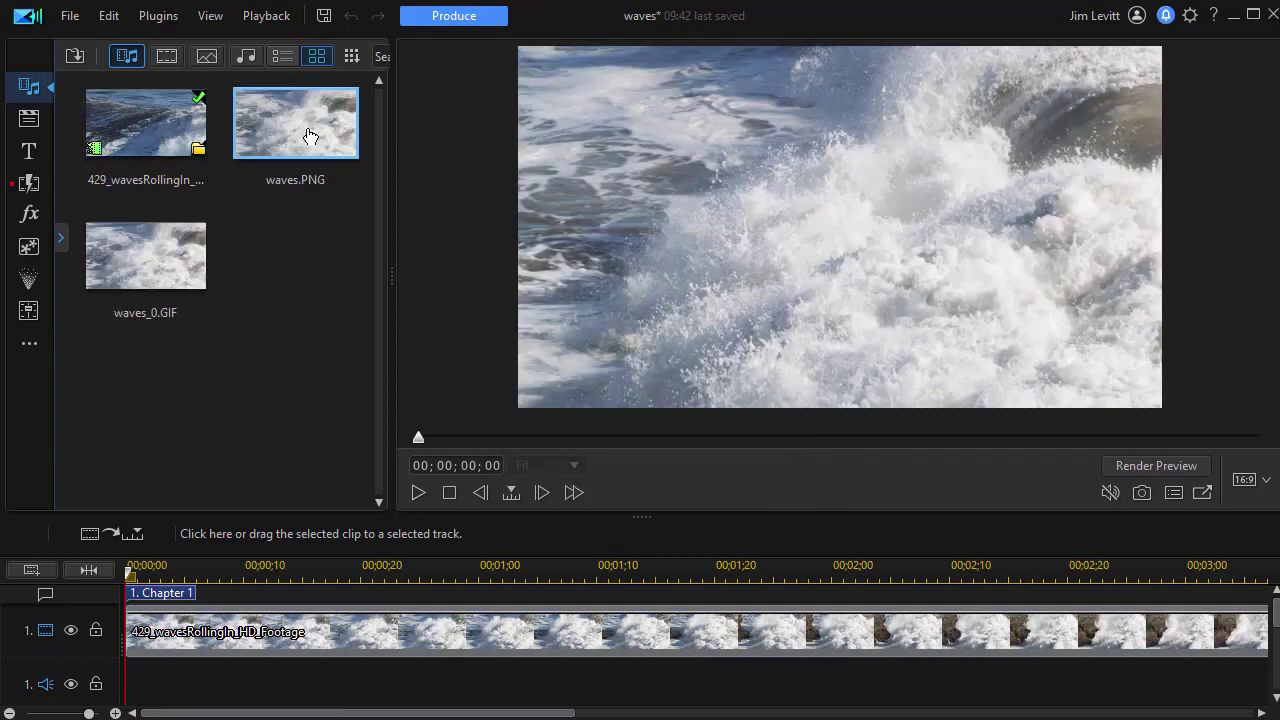
- Preview waves.PNG and review its properties to confirm the 24 fps animation
double_click(305, 135)
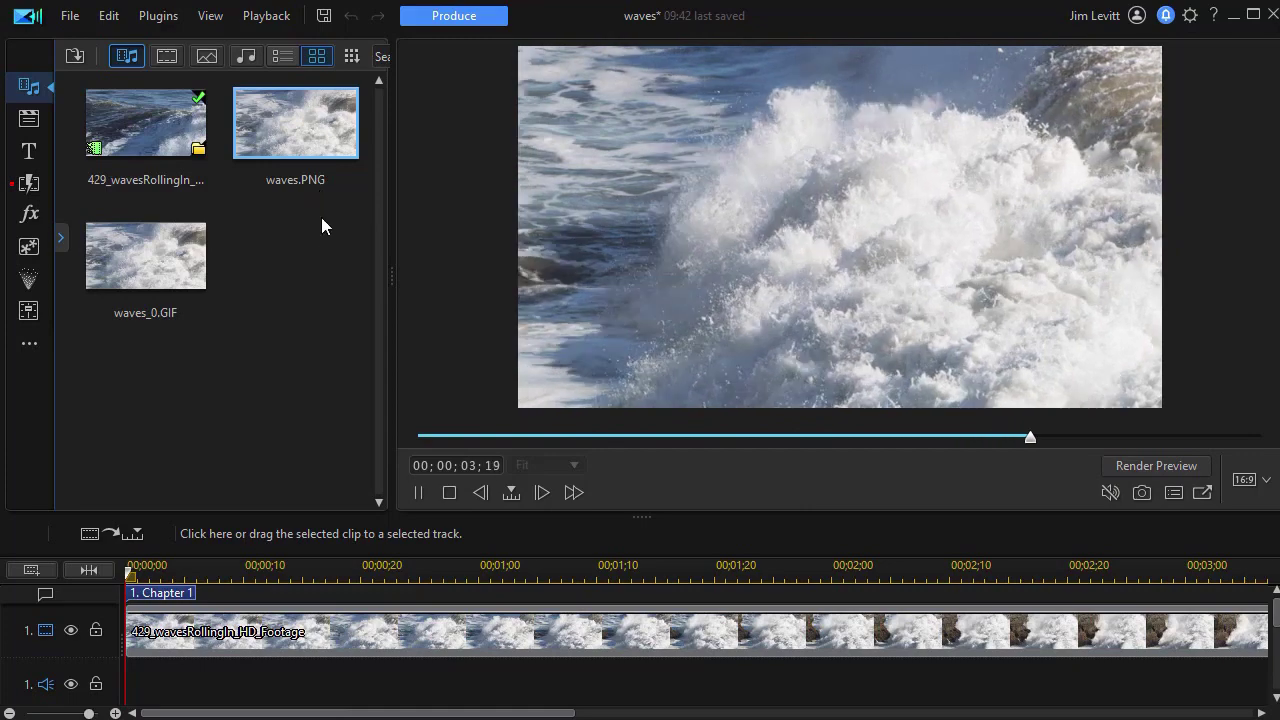
right_click(316, 114)
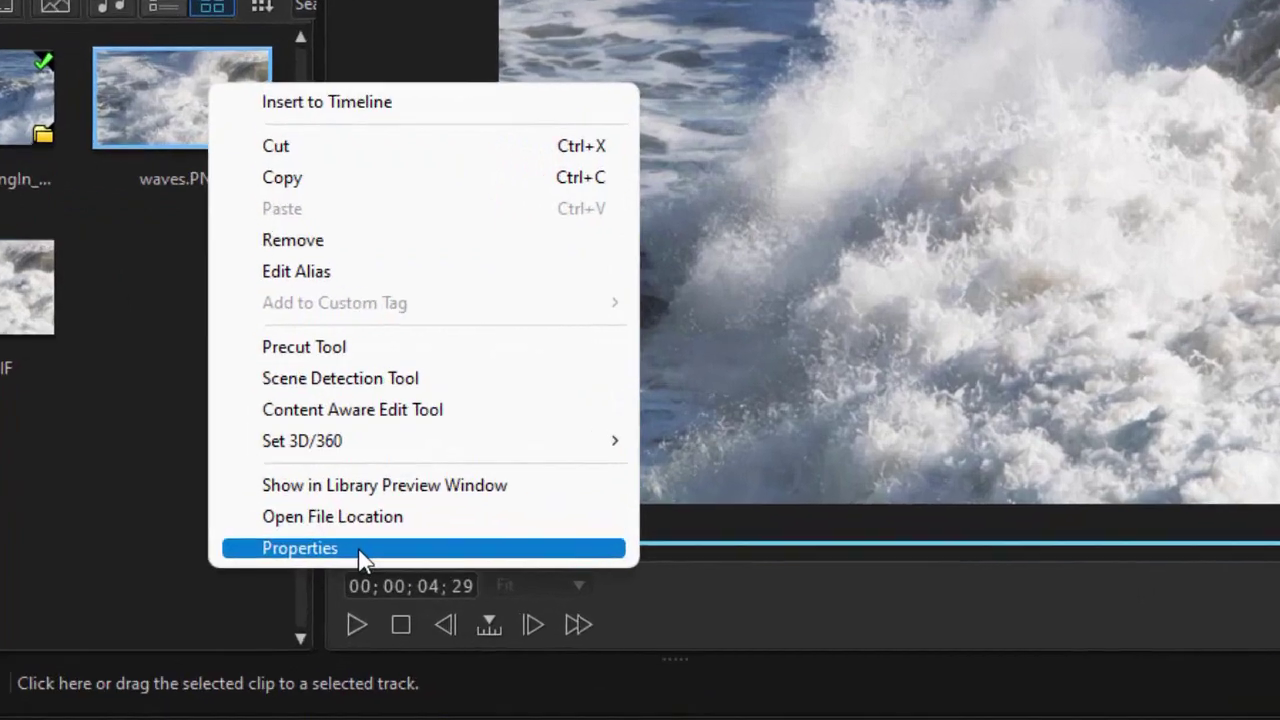
left_click(380, 438)
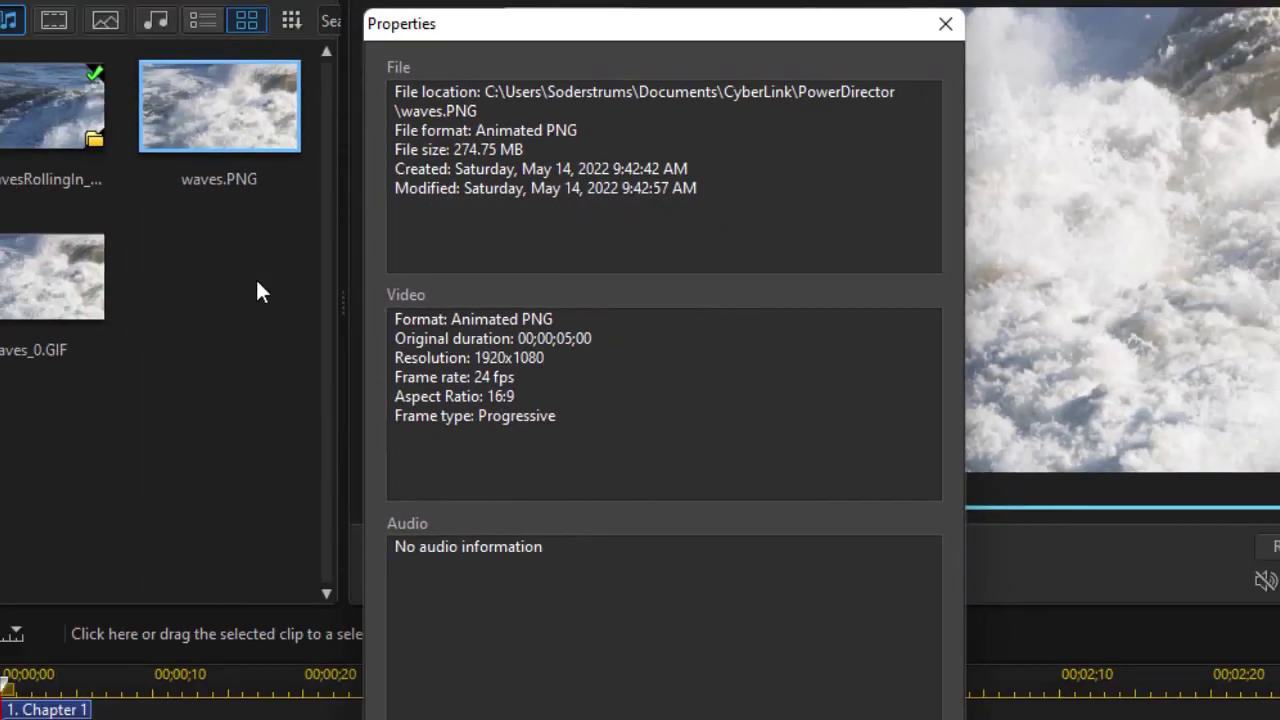
key("Escape")
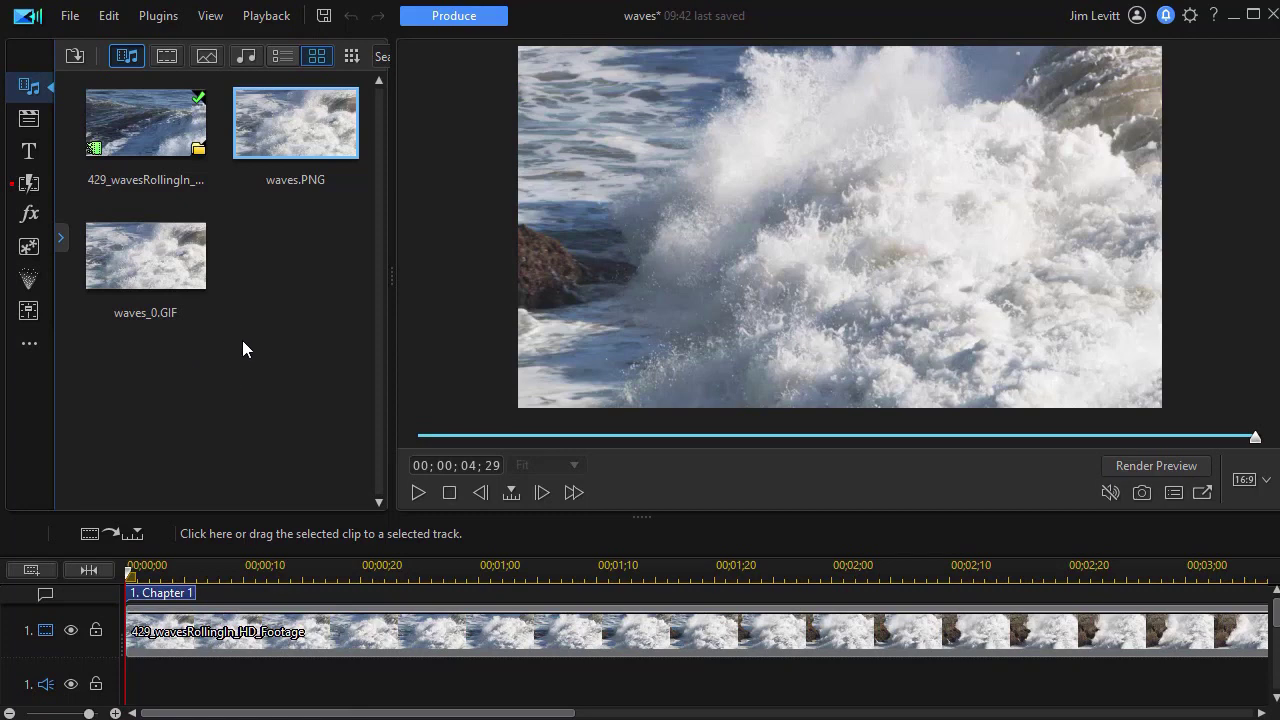
- Produce the waves project as an Image Sequence JPG at 23.976 fps
left_click(460, 18)
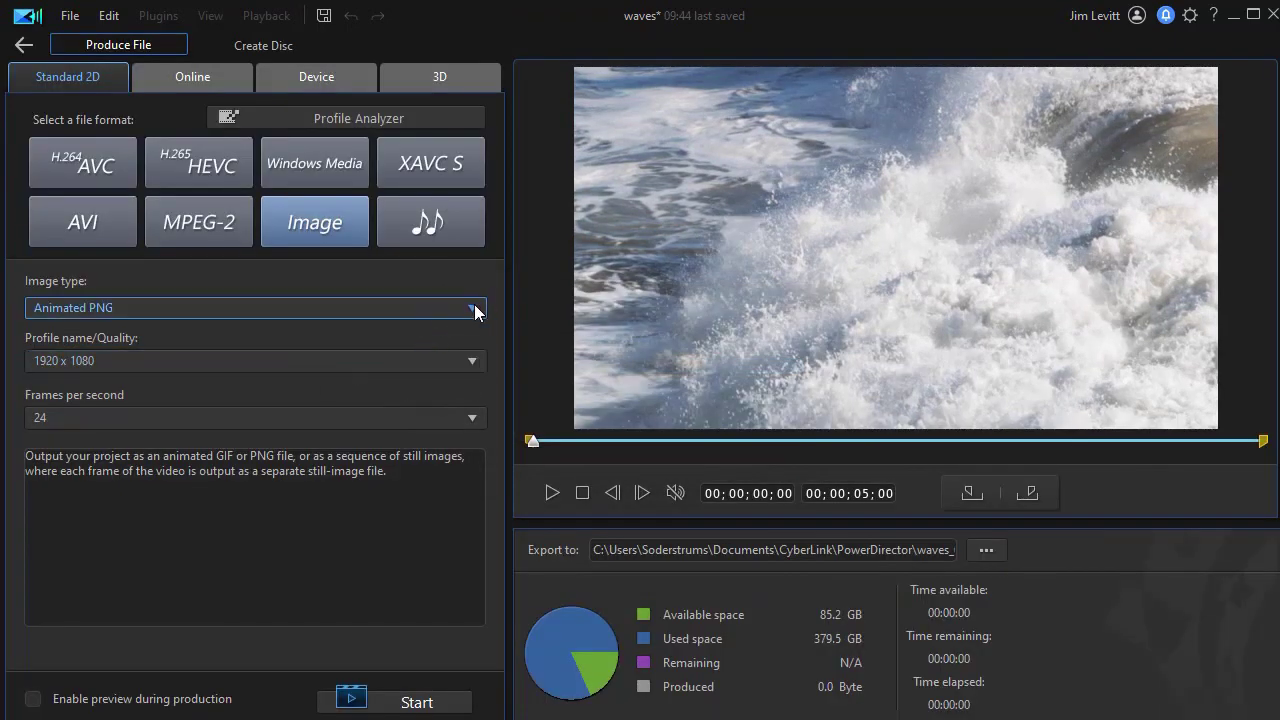
left_click(472, 308)
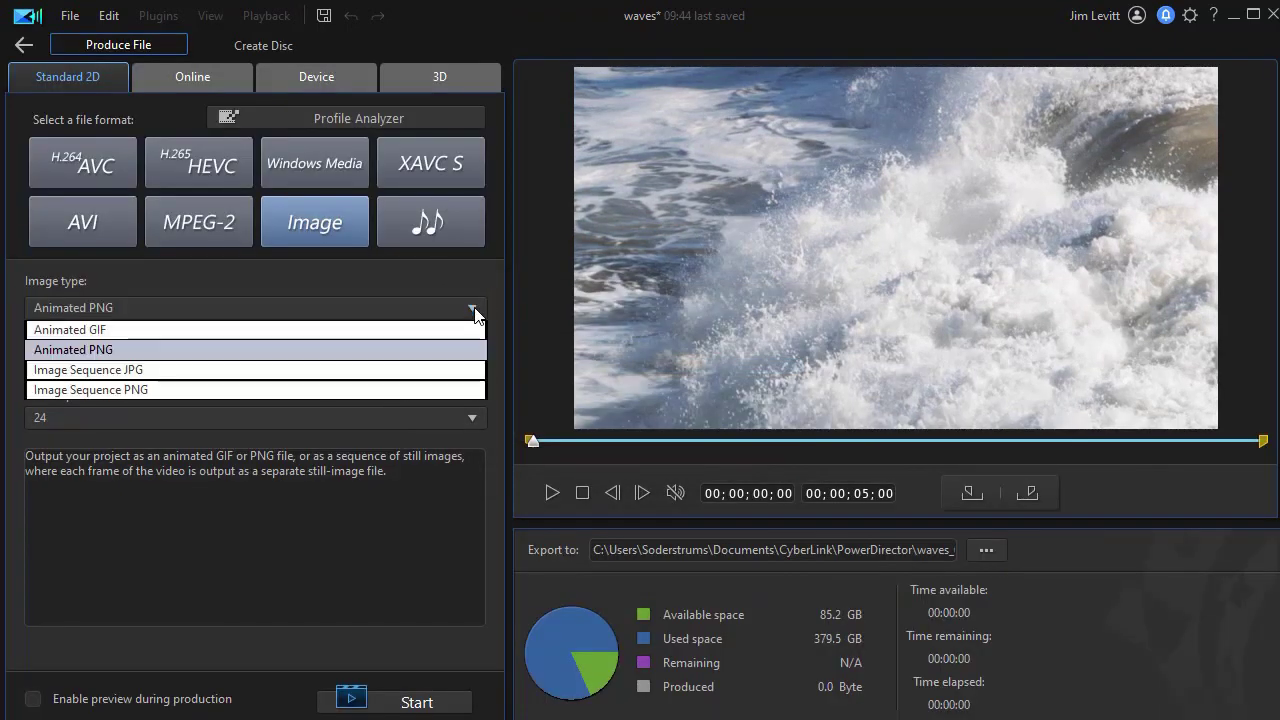
left_click(417, 370)
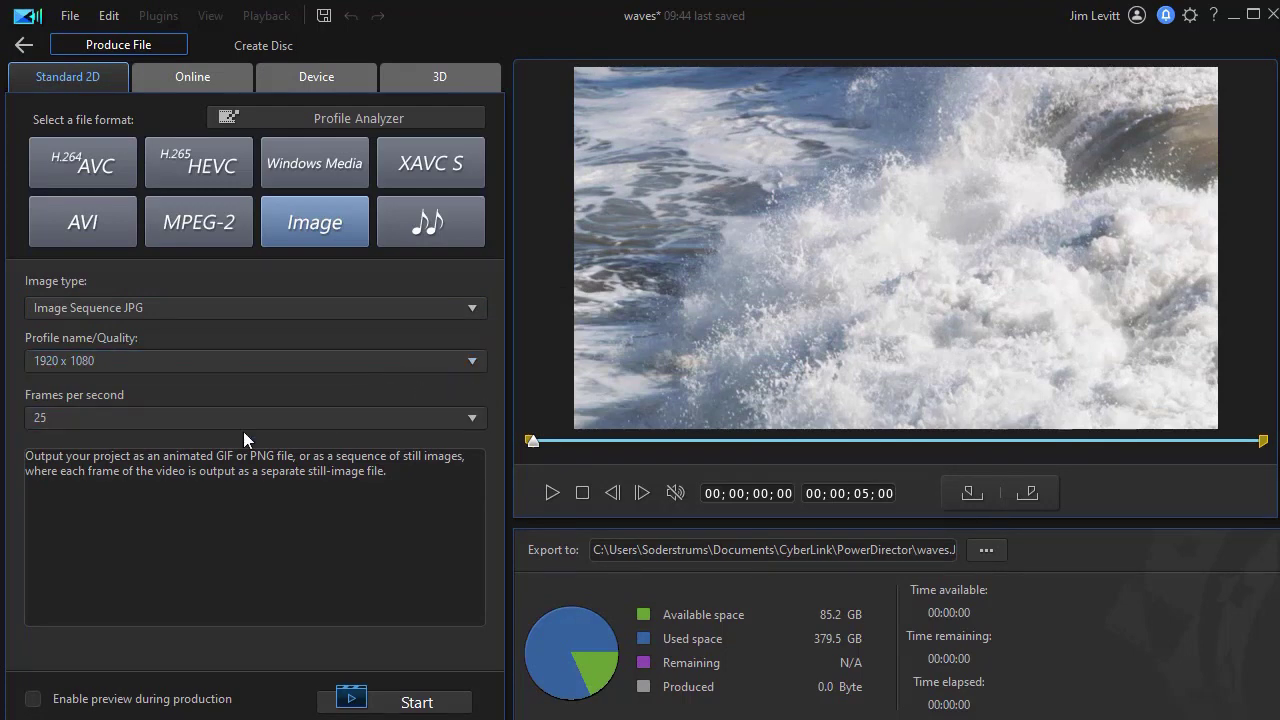
left_click(471, 424)
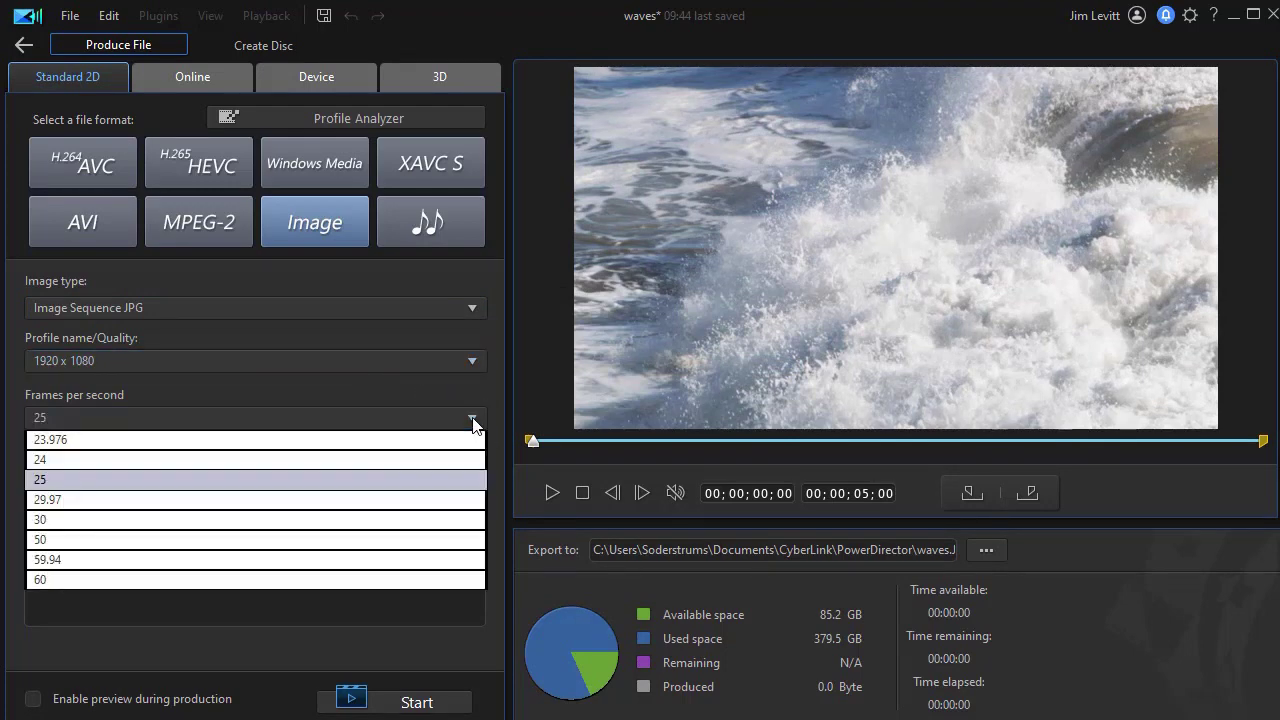
left_click(415, 441)
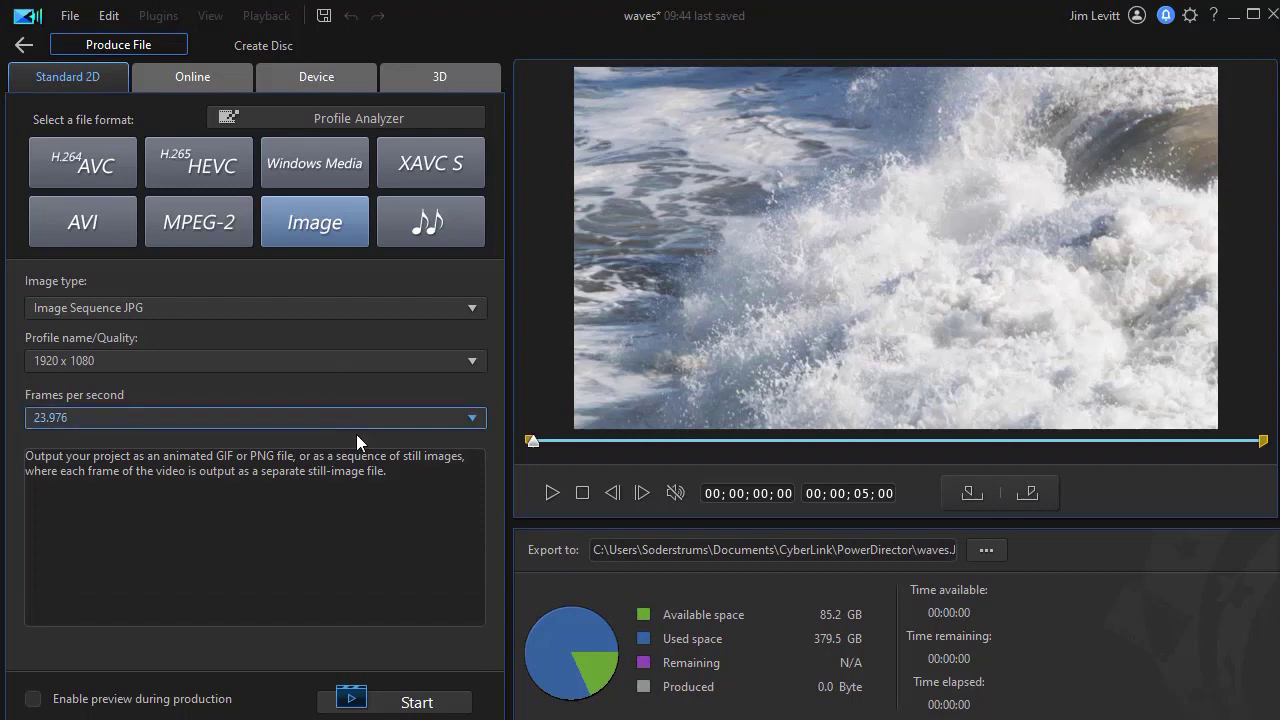
left_click(420, 703)
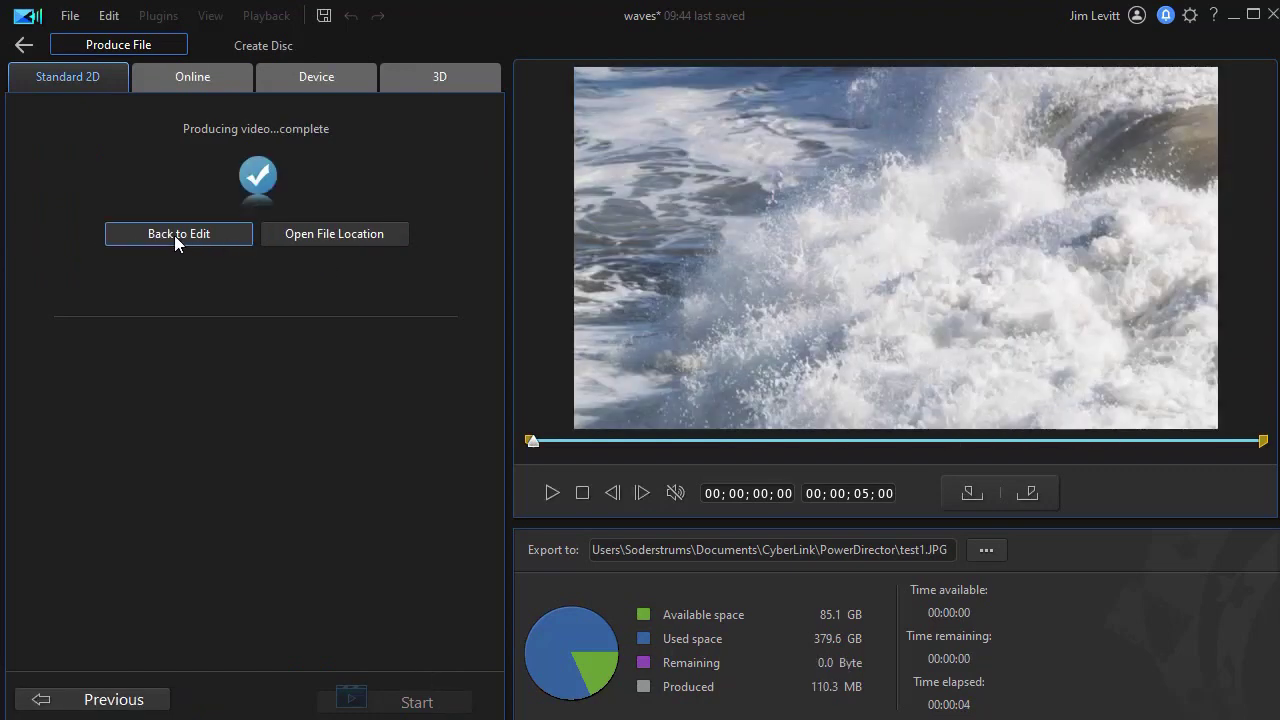
- Open the exported frames' folder and select waves_015.jpg
left_click(345, 239)
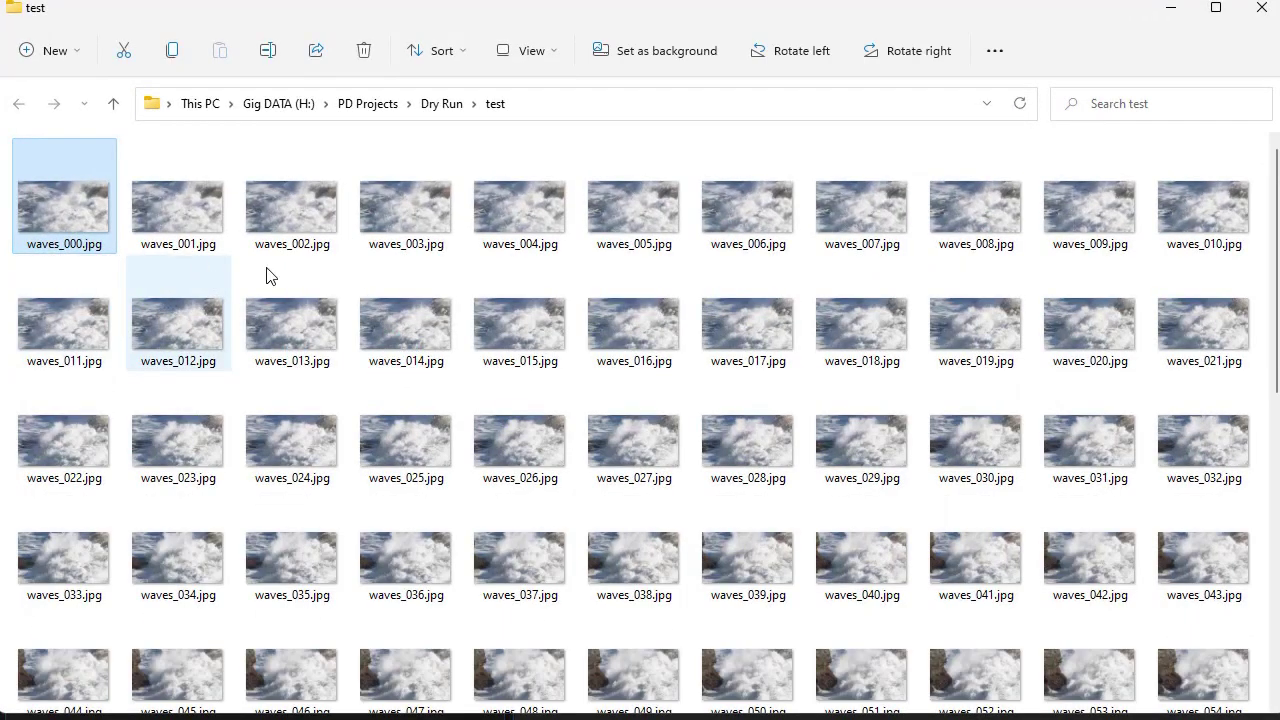
left_click(521, 333)
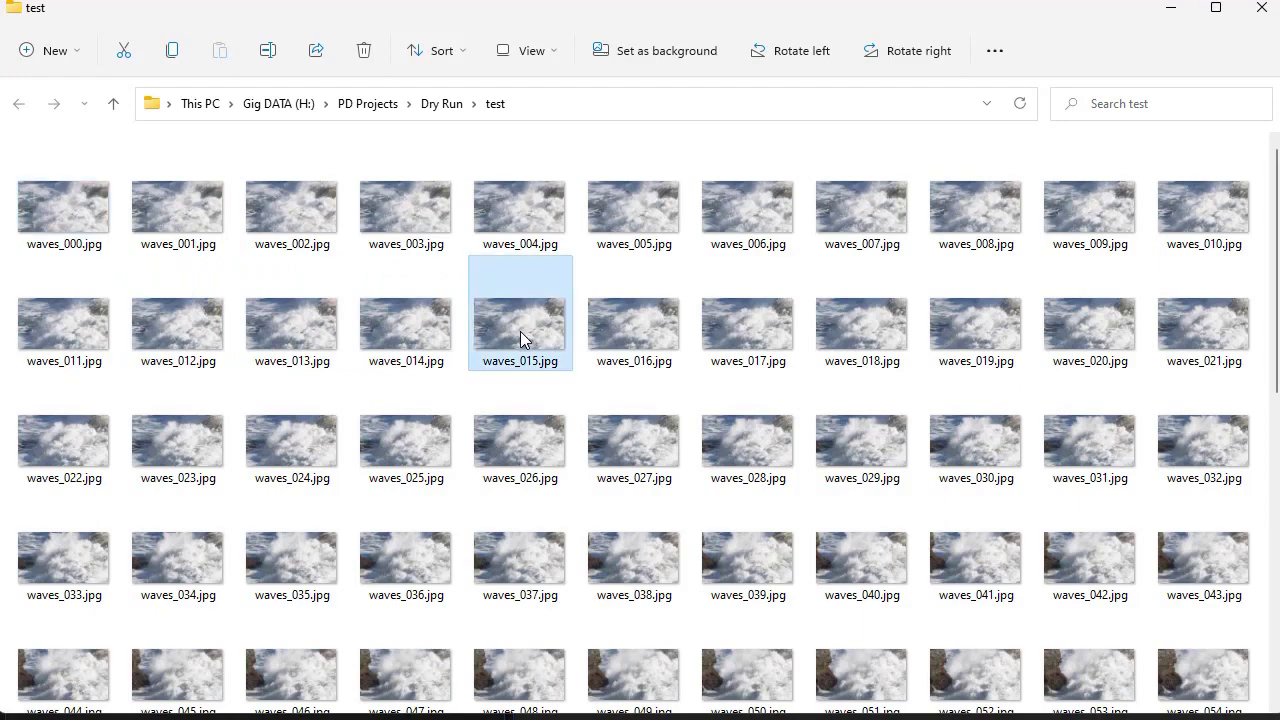
double_click(529, 333)
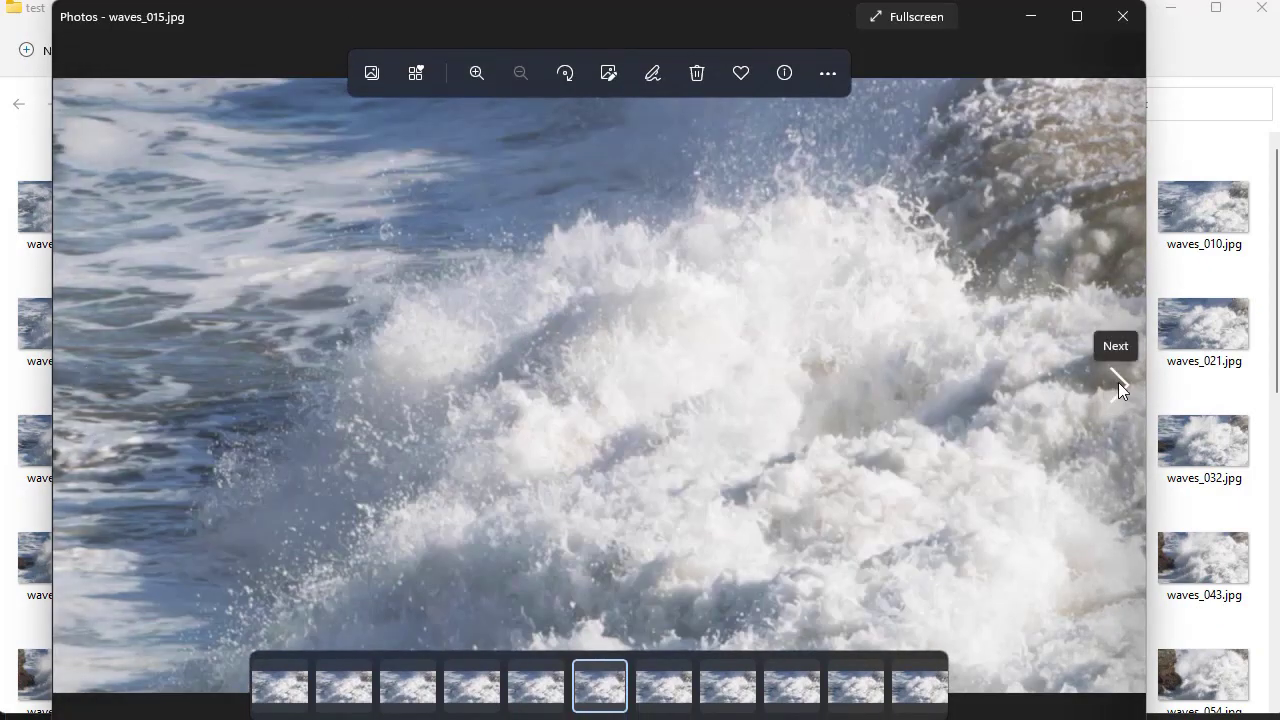
left_click(1118, 382)
left_click(1119, 382)
left_click(1120, 382)
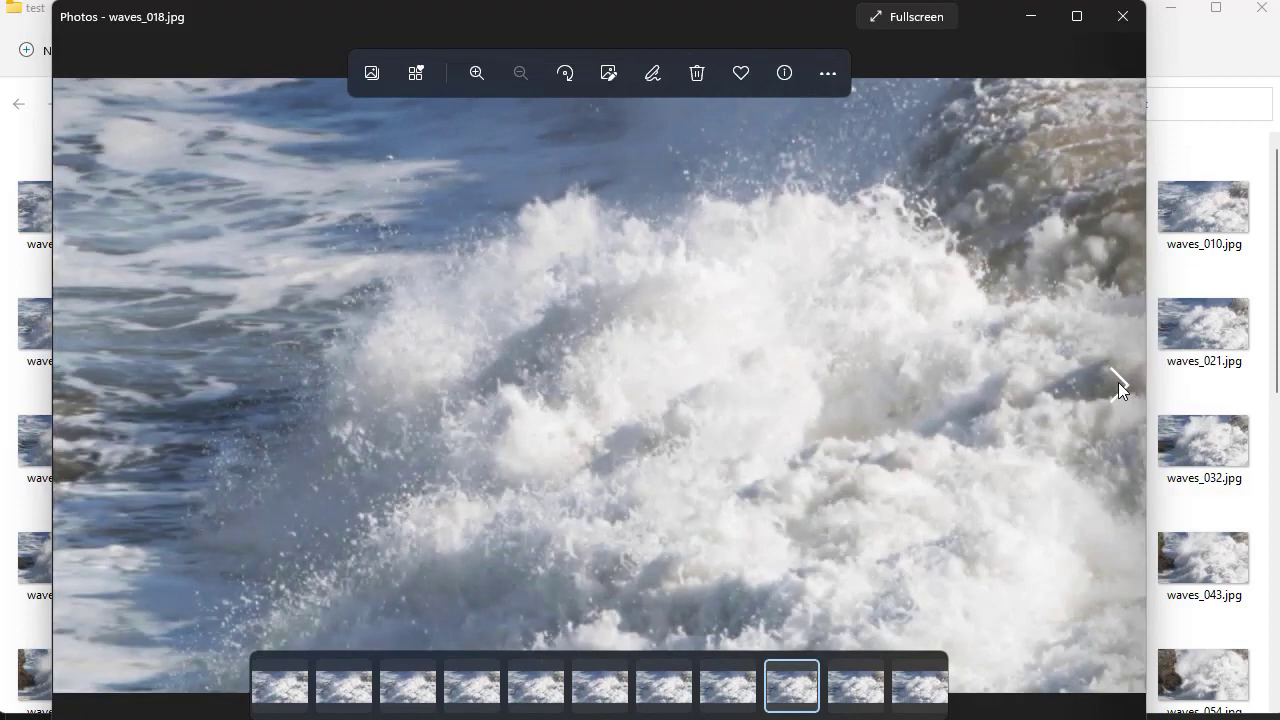
left_click(1118, 382)
left_click(1118, 382)
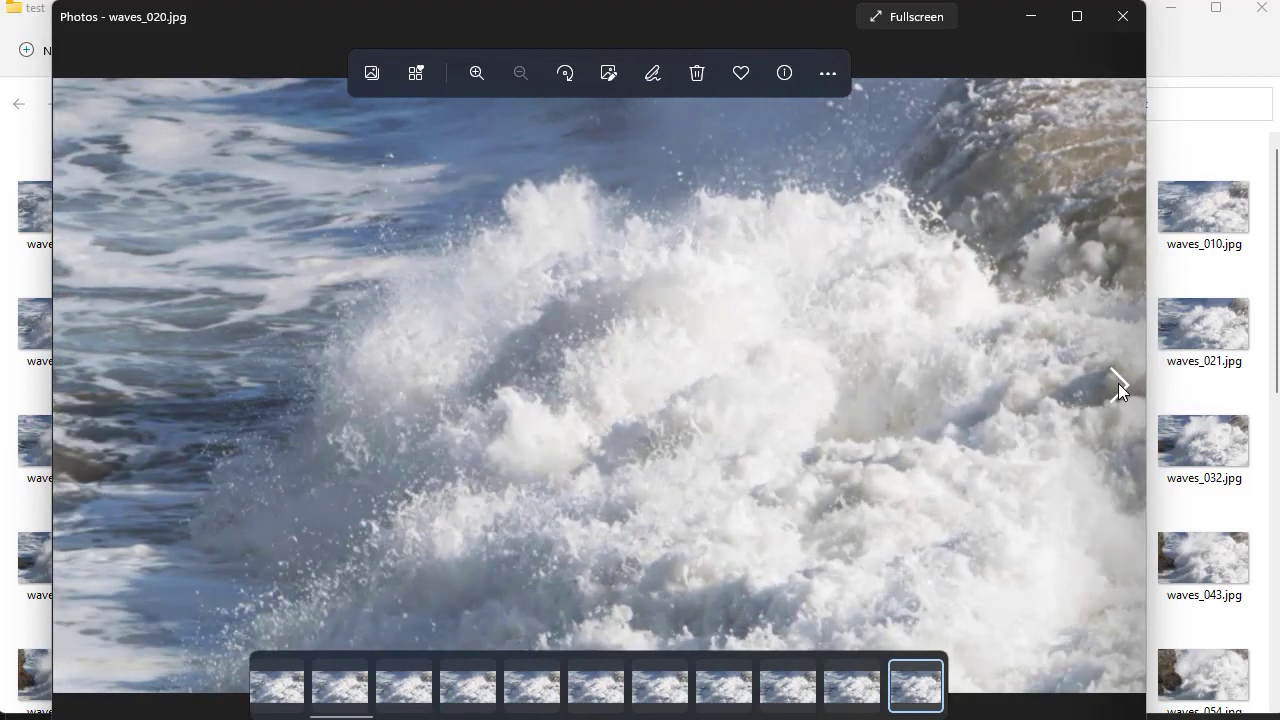
left_click(1118, 383)
left_click(1118, 383)
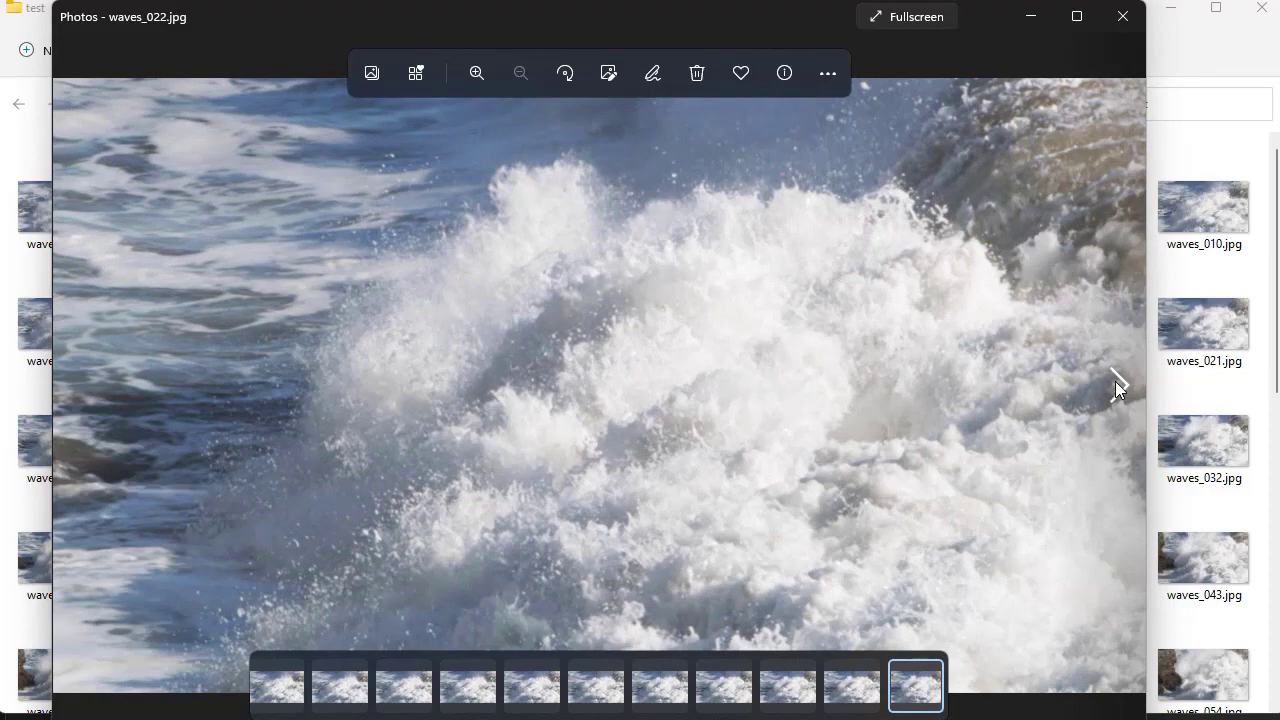
left_click(1119, 381)
left_click(1119, 382)
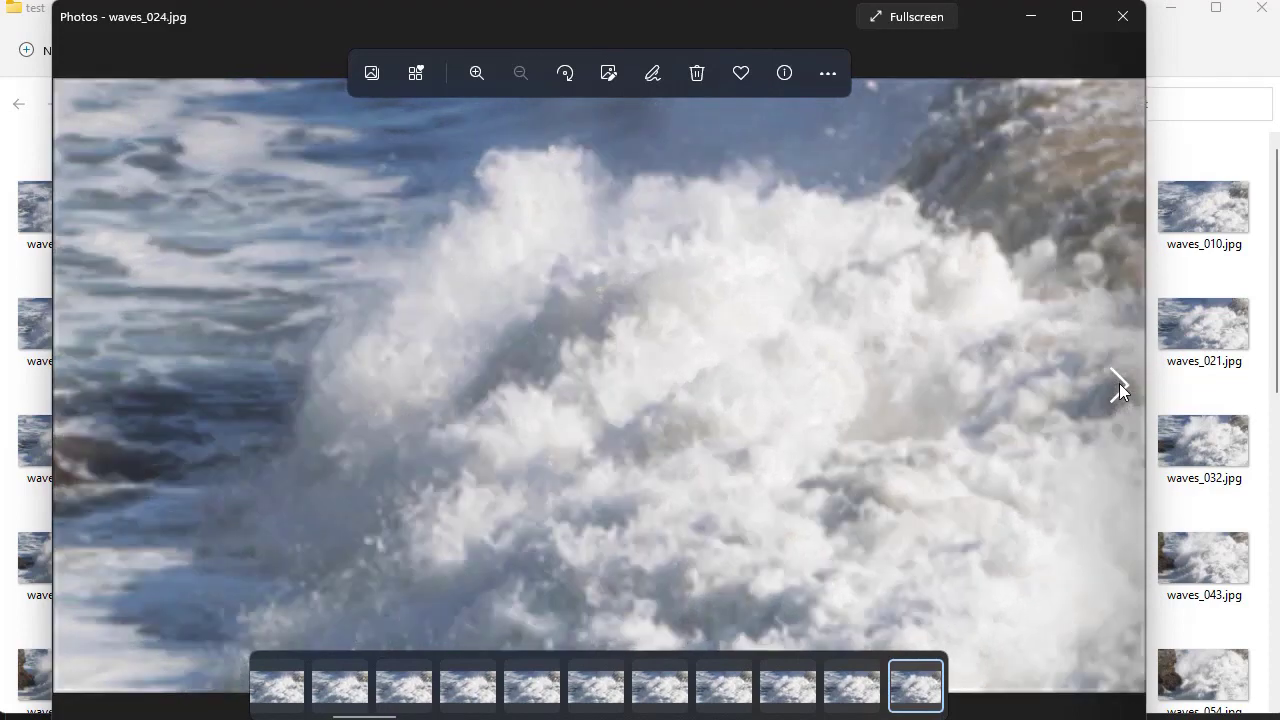
left_click(1119, 384)
left_click(1119, 385)
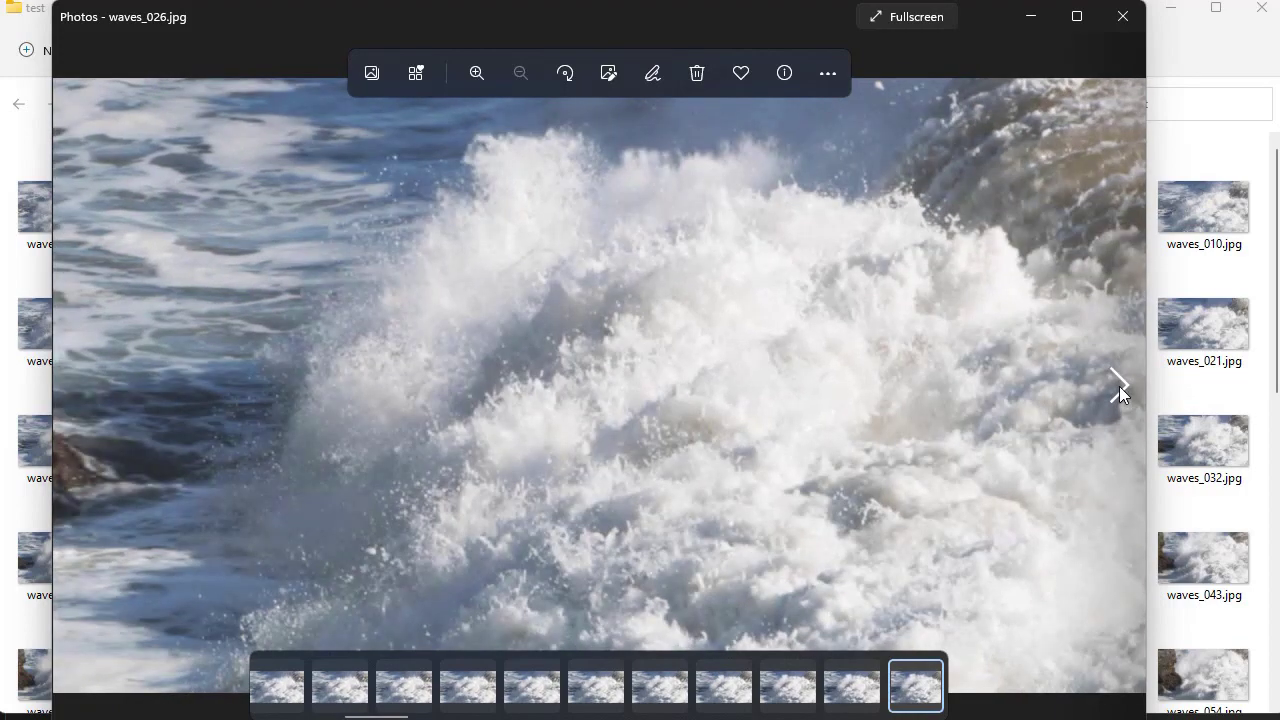
left_click(1119, 386)
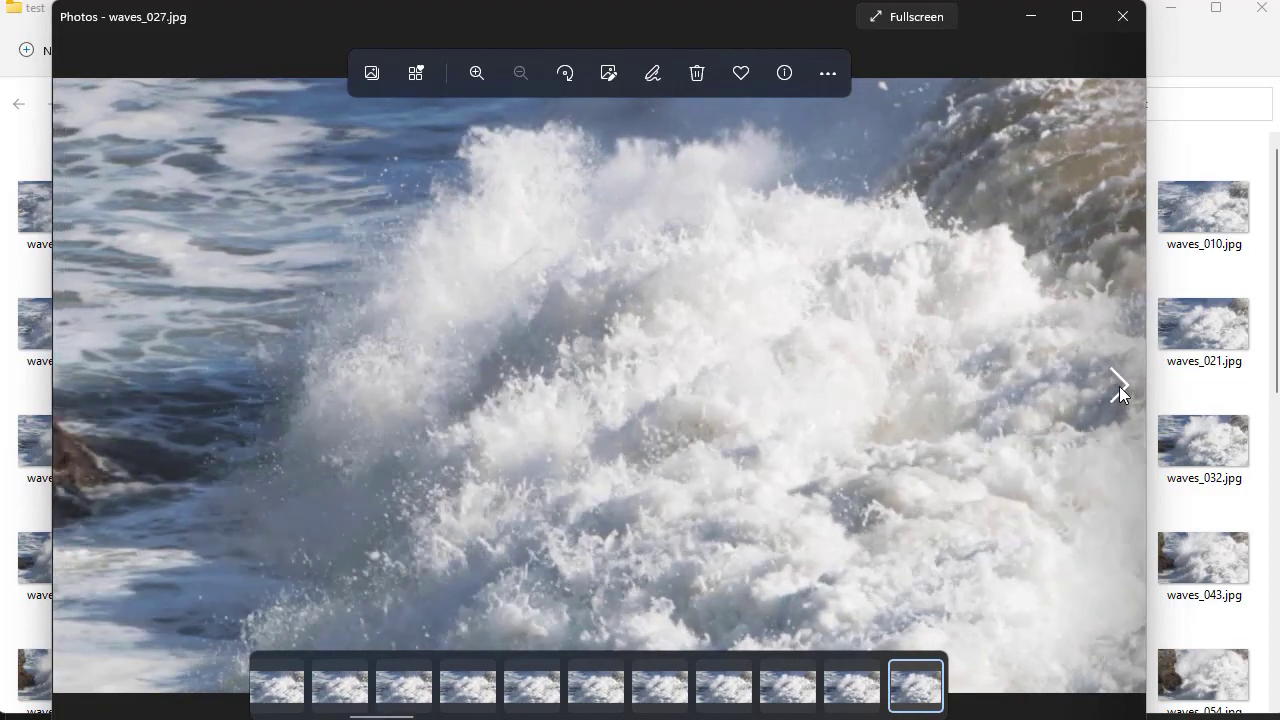
left_click(1123, 18)
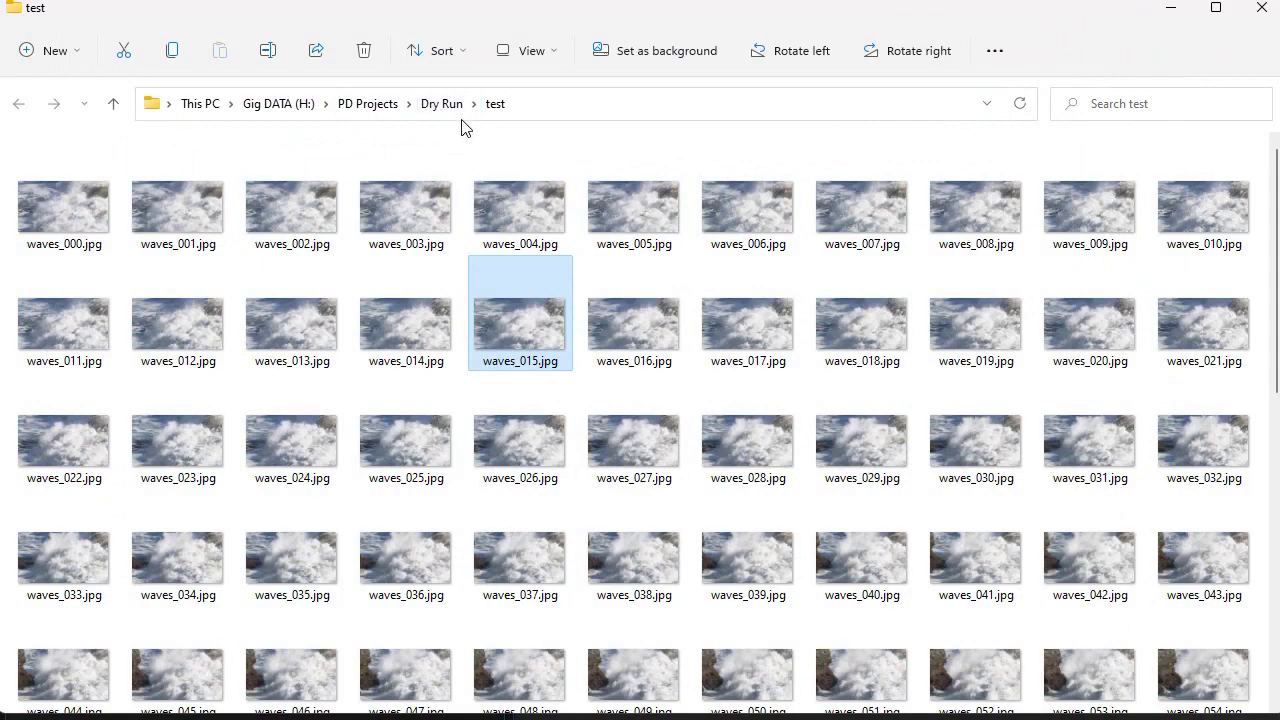
- Return to the editing workspace and switch the library filter from Images back to All media
left_click(1170, 9)
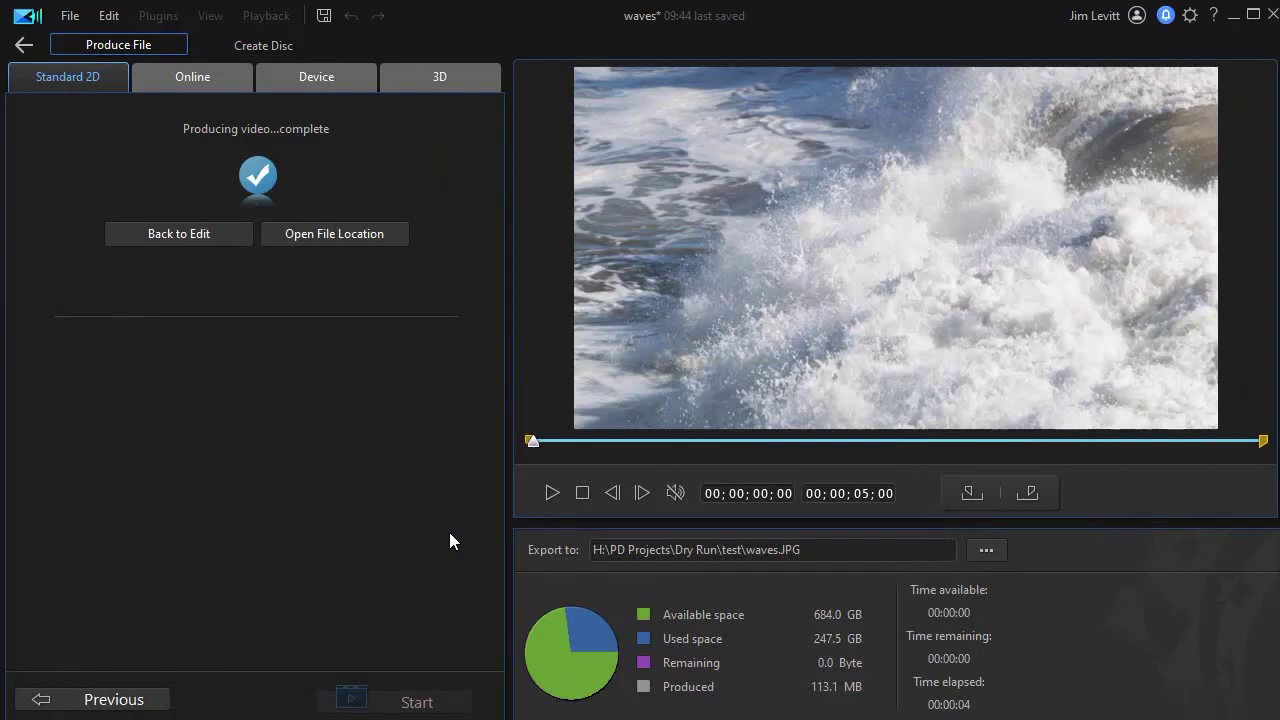
left_click(204, 242)
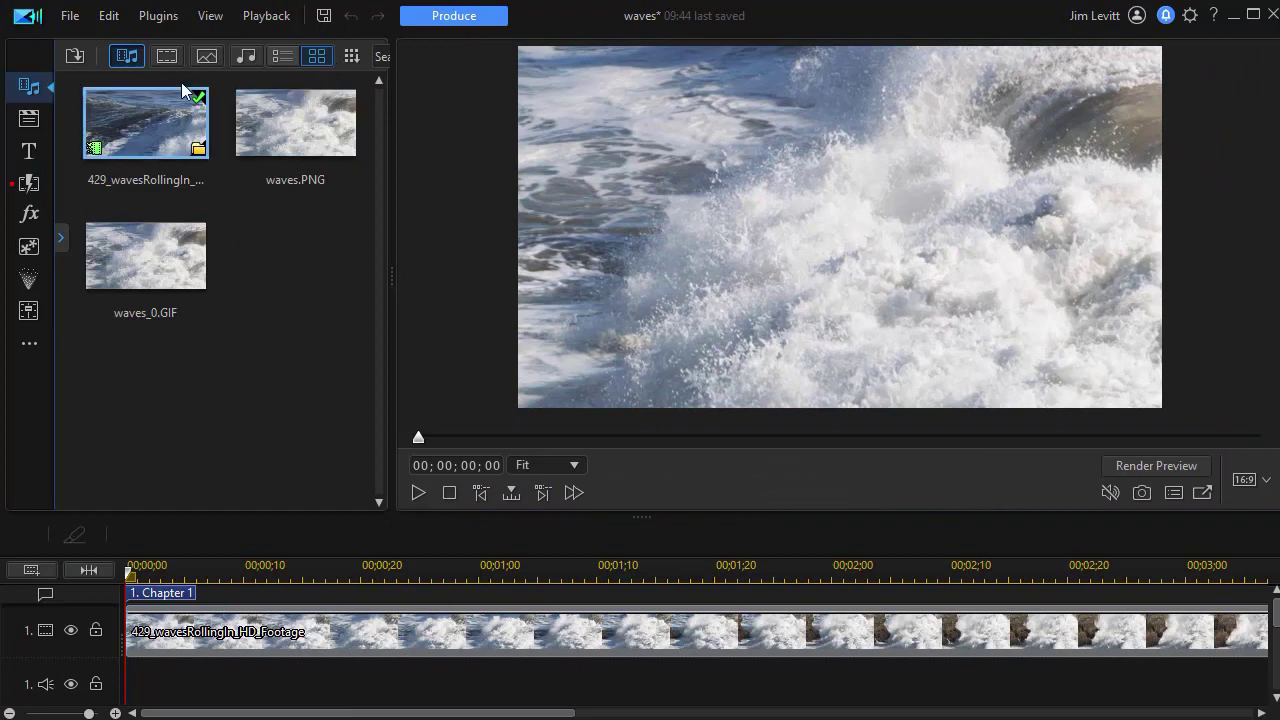
left_click(207, 64)
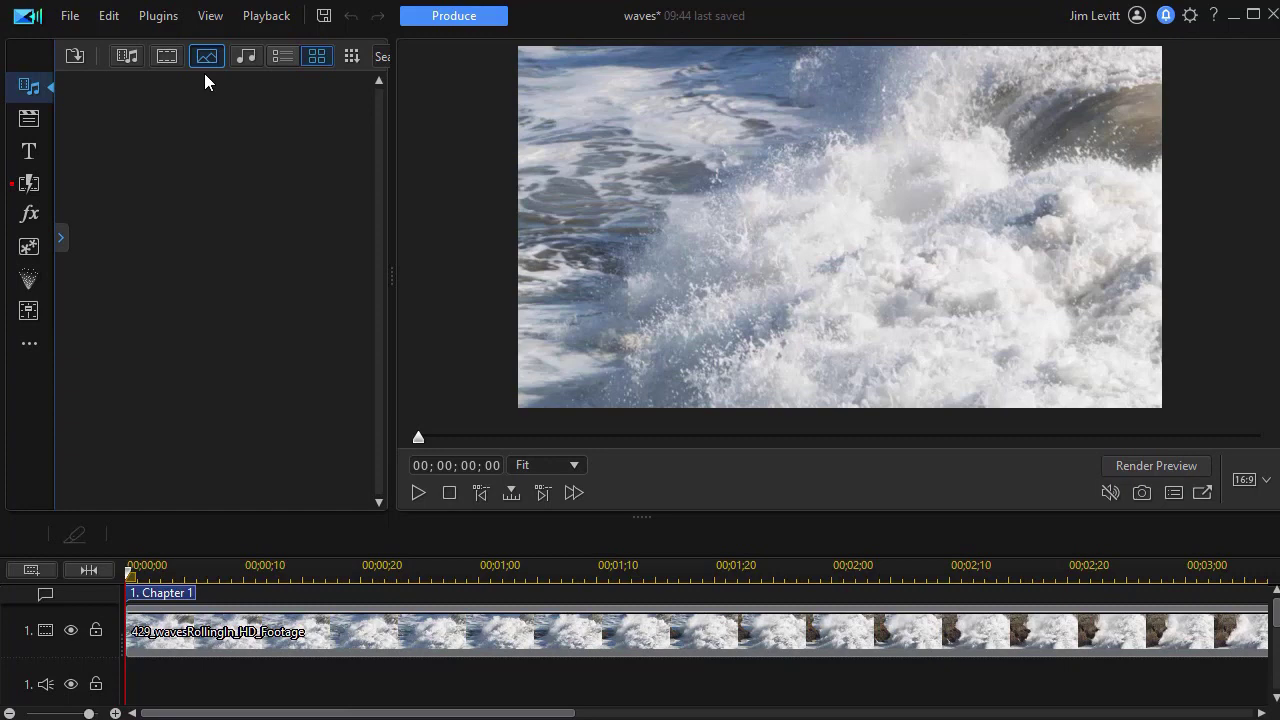
left_click(130, 62)
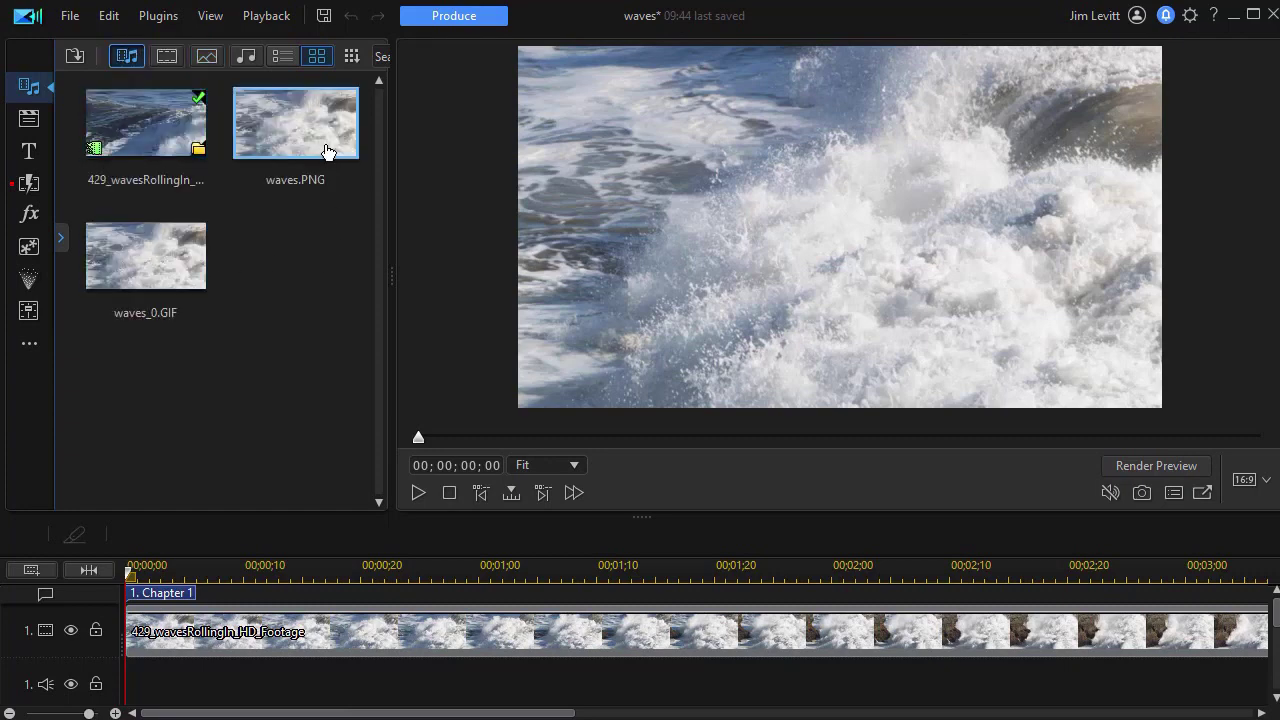
- Produce an Image Sequence PNG at 23.976 fps with the output file named w2.PNG
left_click(454, 15)
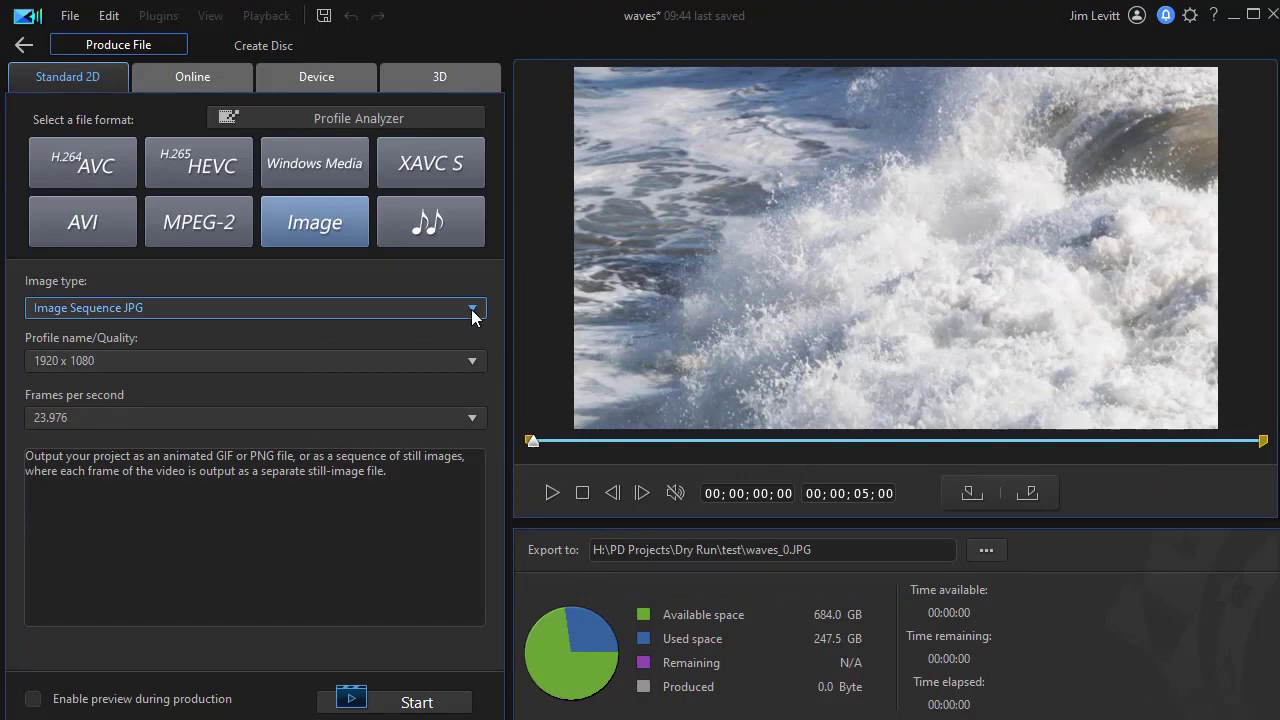
left_click(480, 316)
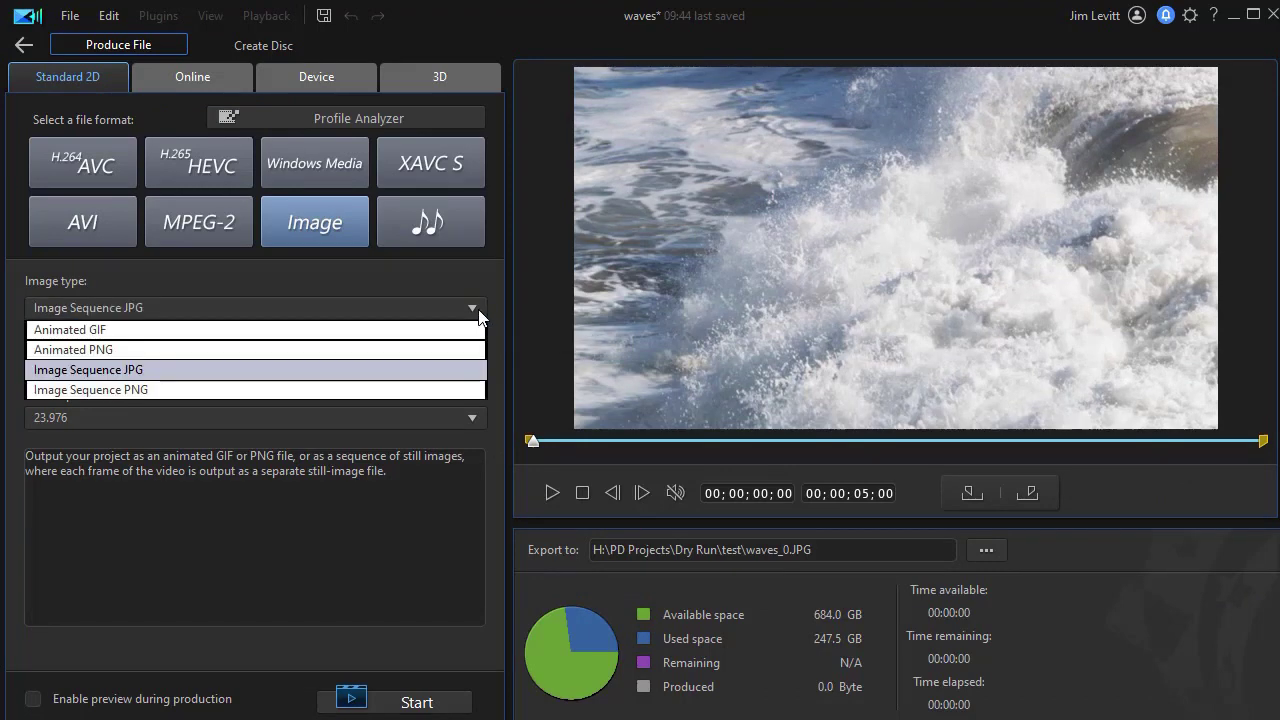
left_click(400, 390)
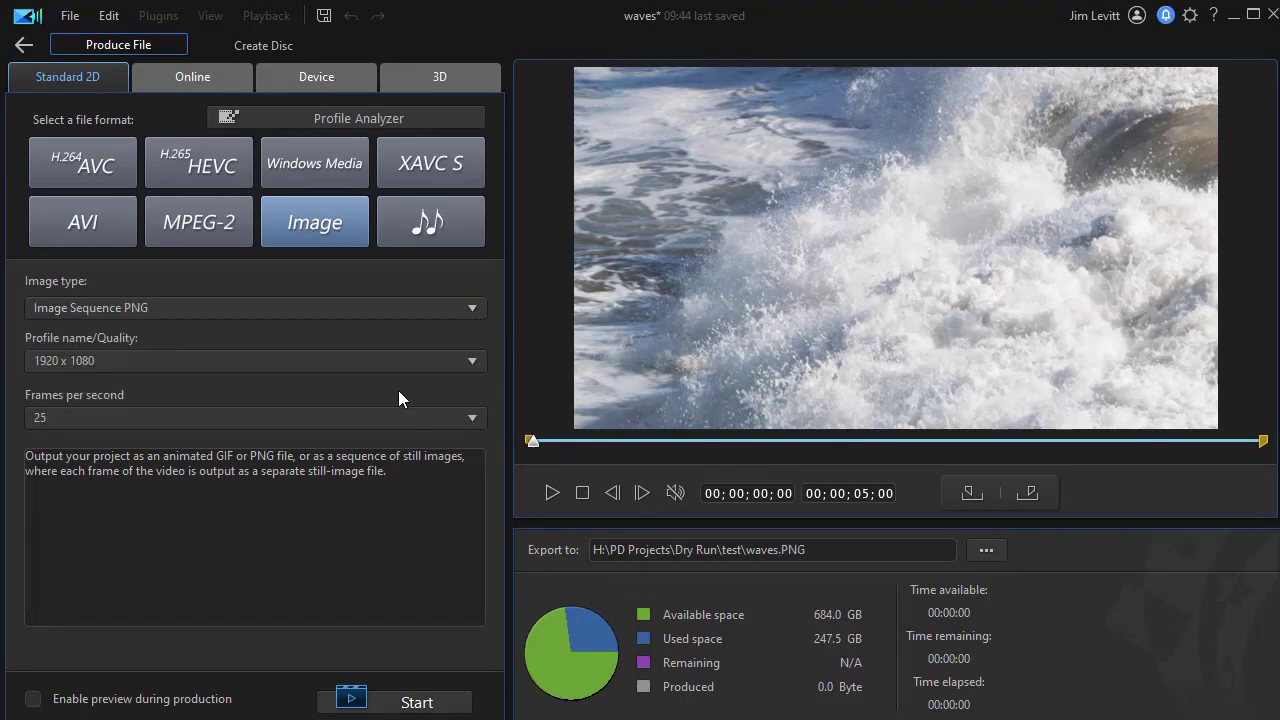
left_click(470, 420)
left_click(394, 441)
left_click_drag(746, 549, 777, 555)
type("w2")
key("Delete")
left_click(441, 702)
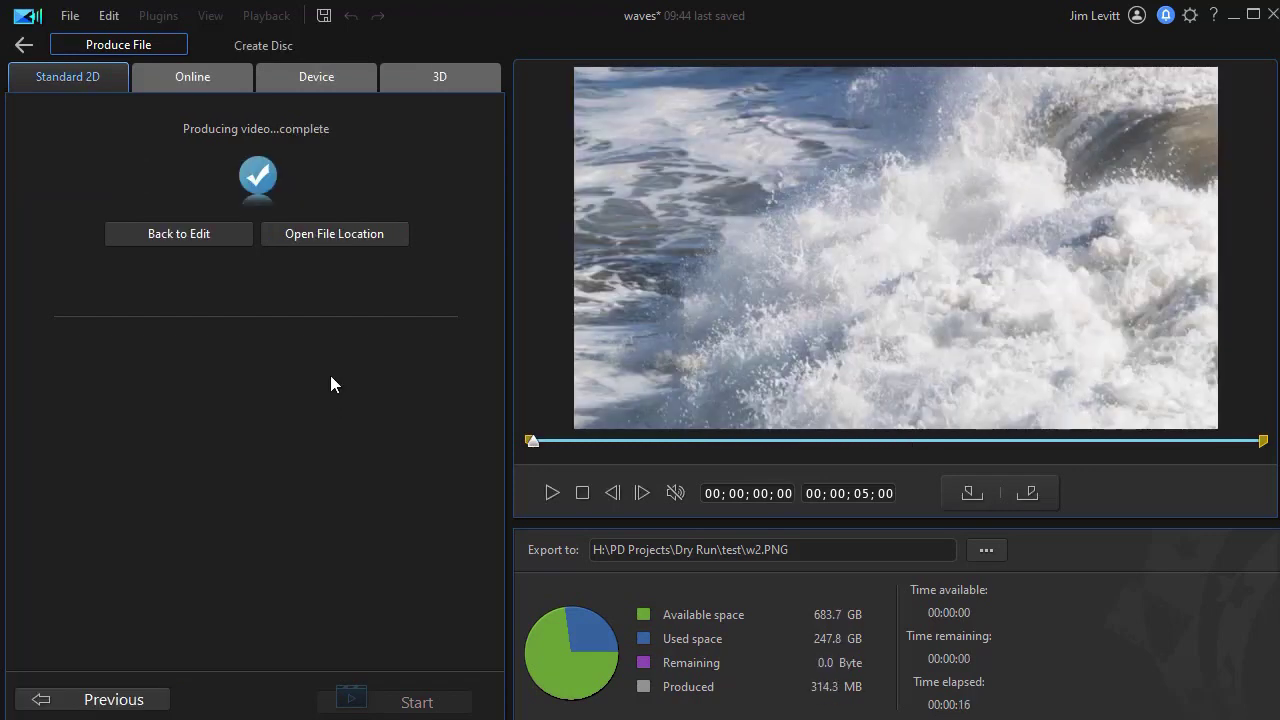
- Open the output folder and view w2_000.png in Photos
left_click(328, 233)
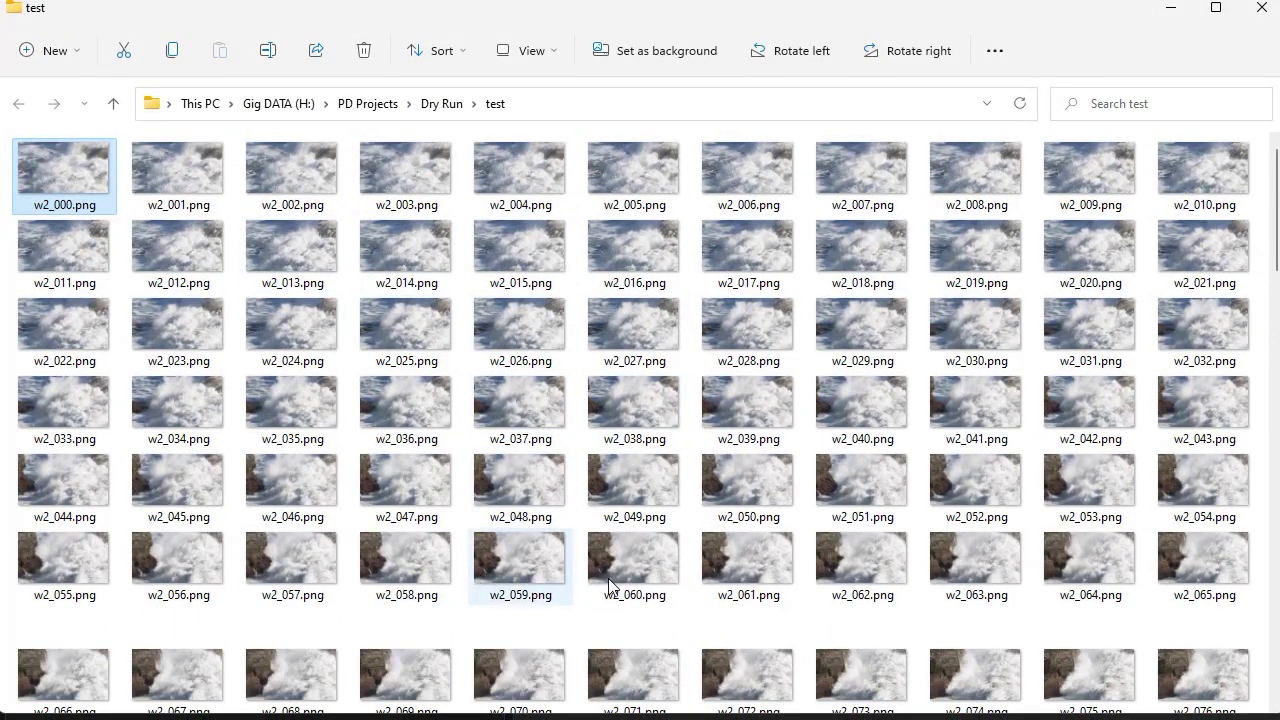
scroll(653, 501, "down", 10)
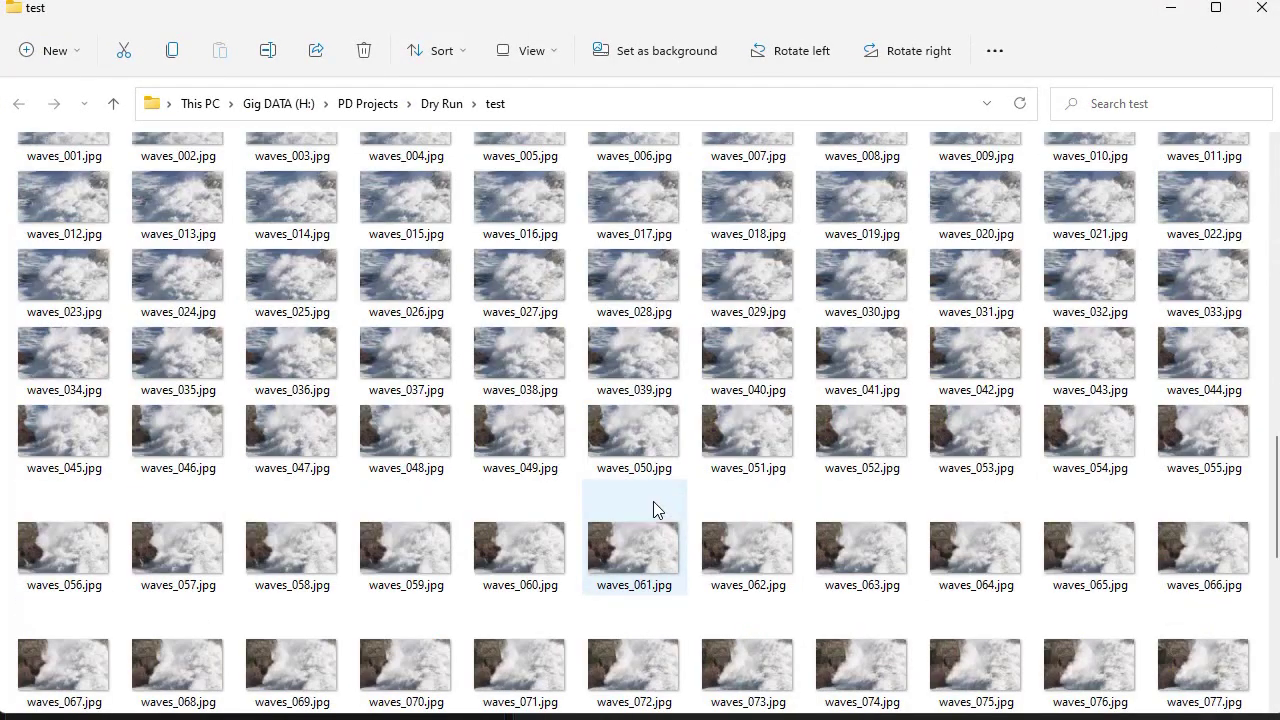
scroll(653, 501, "up", 10)
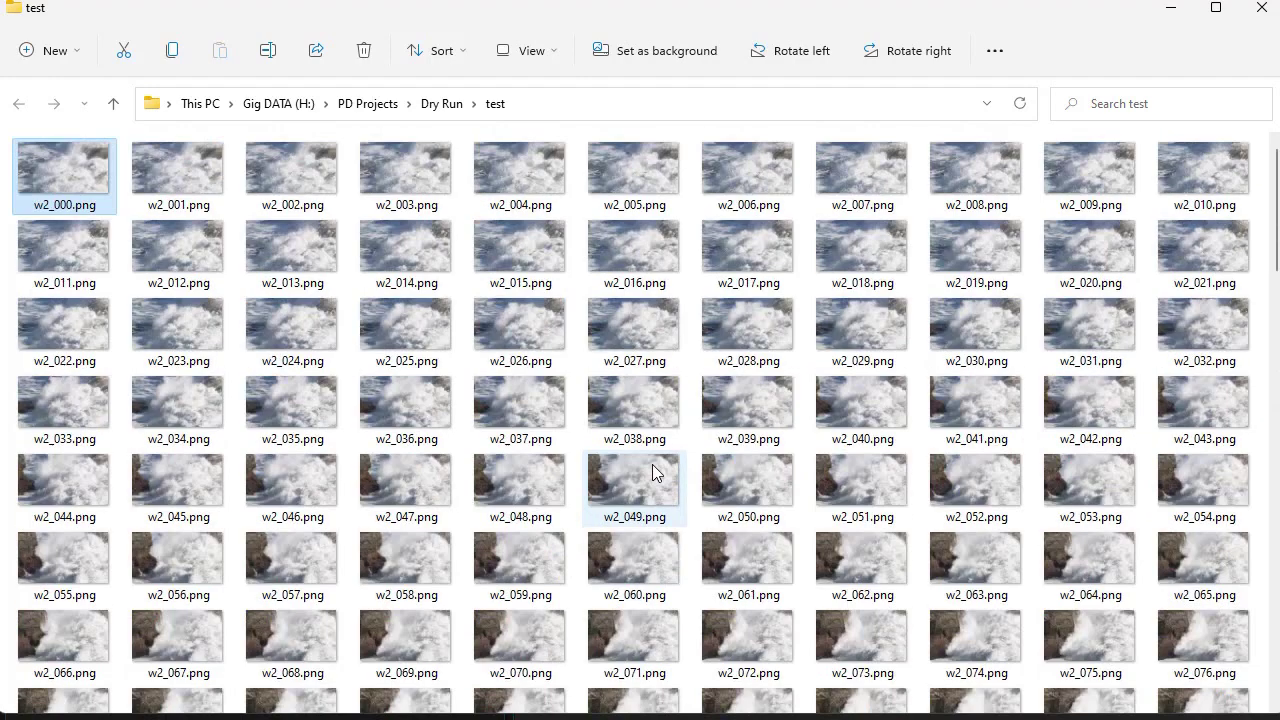
double_click(75, 174)
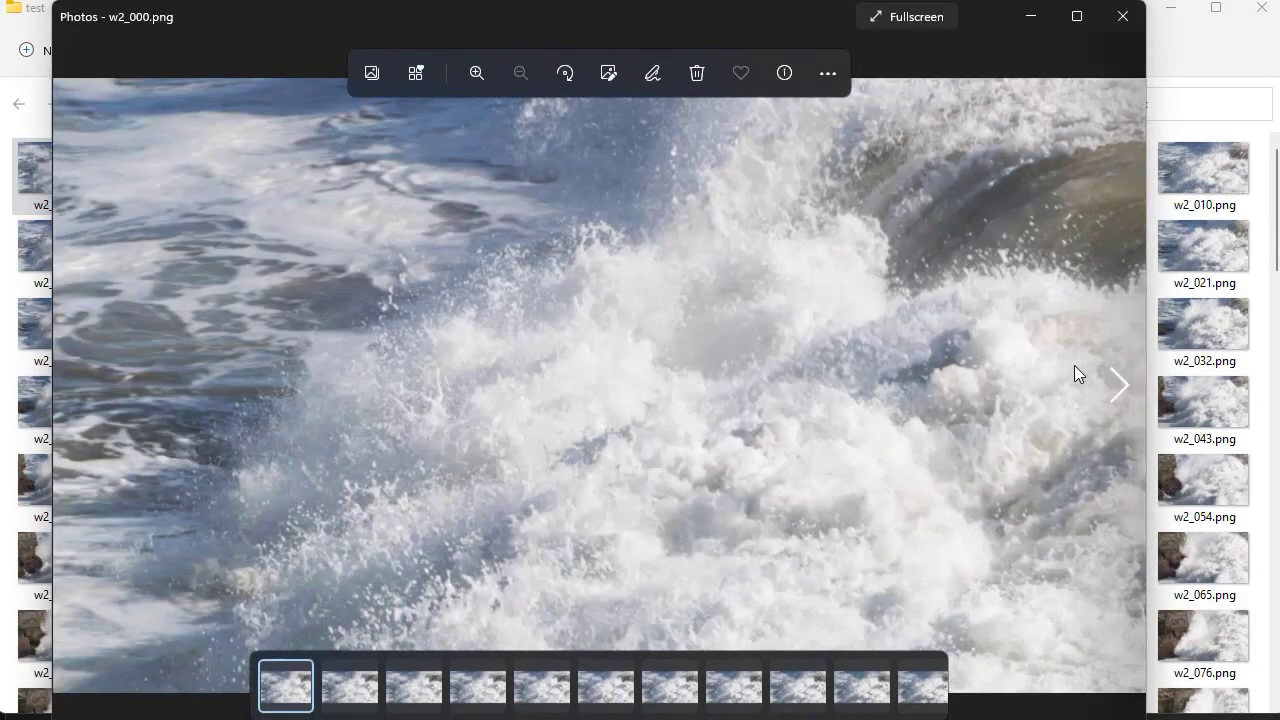
left_click(1118, 386)
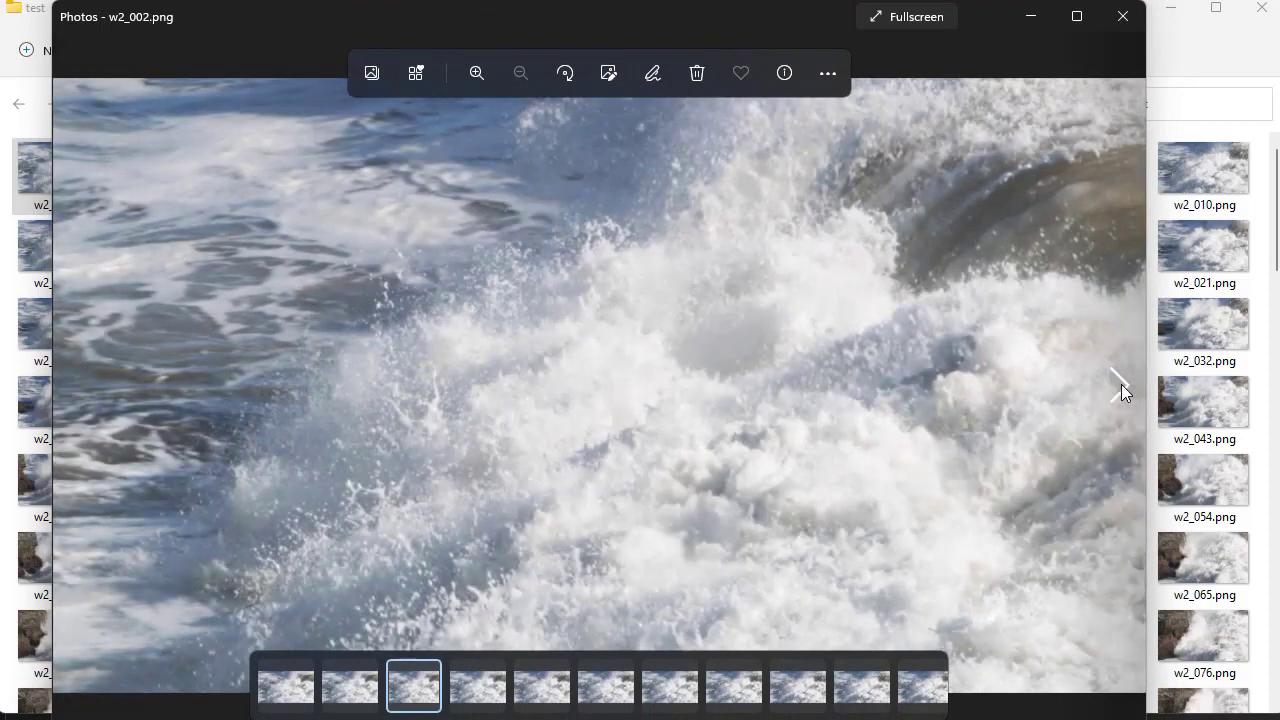
left_click(1121, 385)
left_click(1122, 386)
key("Escape")
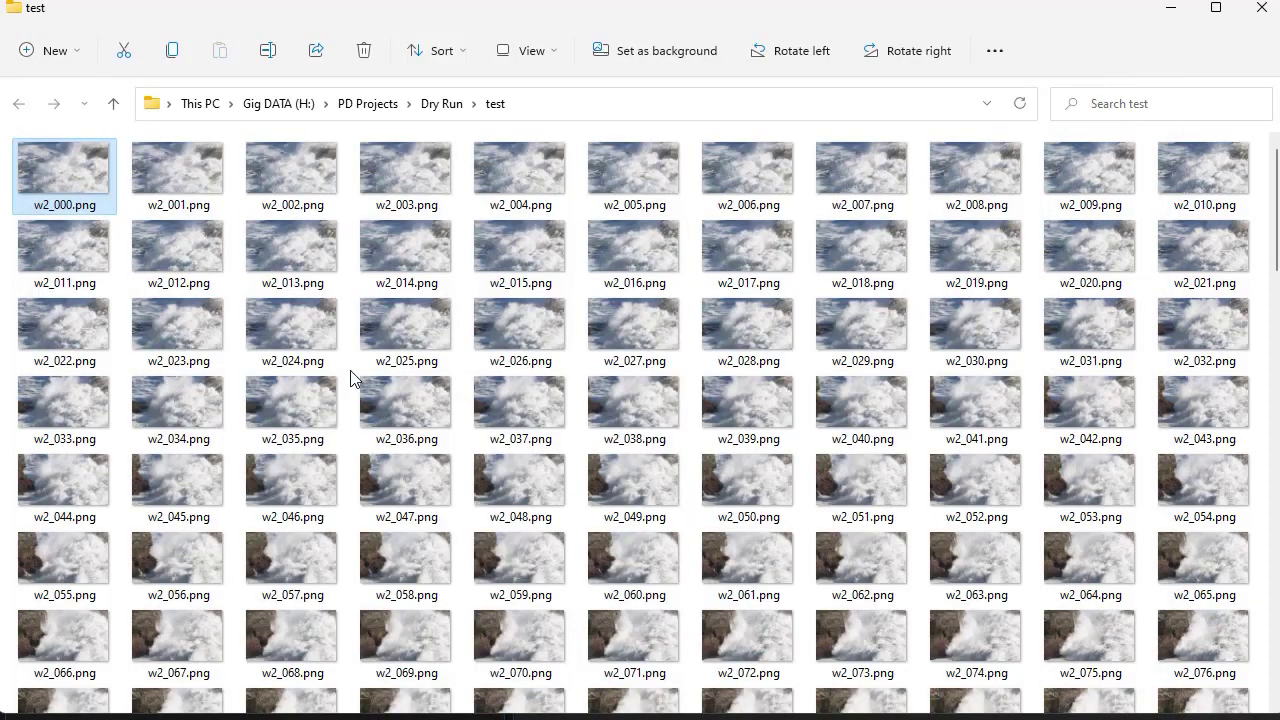
- Minimize File Explorer to bring PowerDirector's production page back
left_click(1172, 10)
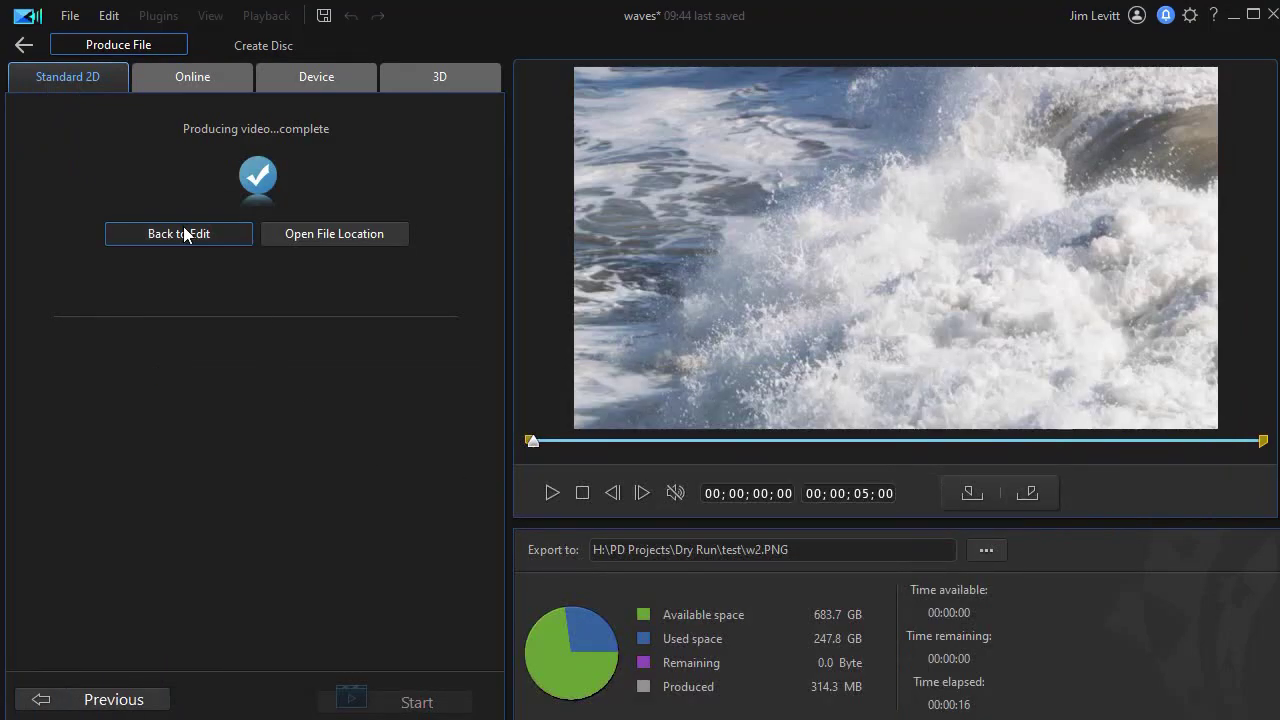